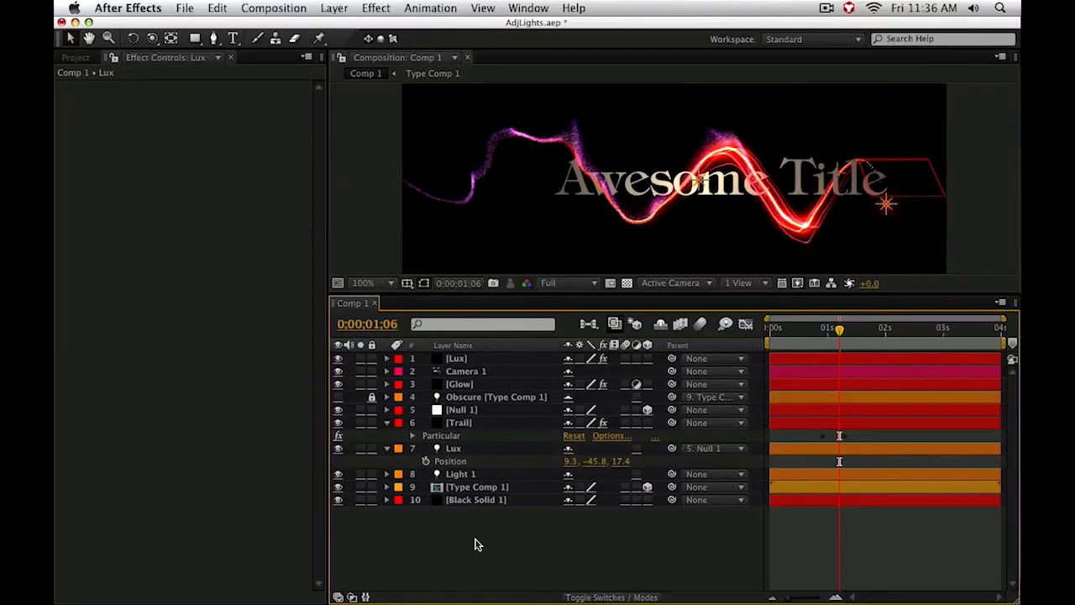
Inspect the Lux light and Trail layer's Particular settings, then go to frame 0:00:00:25
{"action": "left_click", "coordinate": [461, 450]}
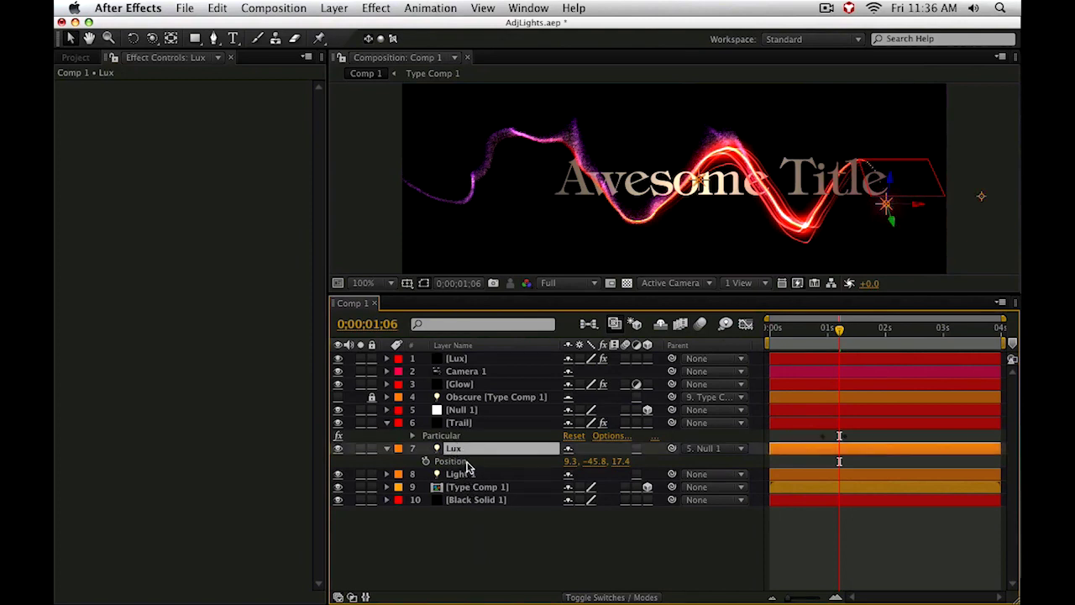
{"action": "left_click", "coordinate": [462, 437]}
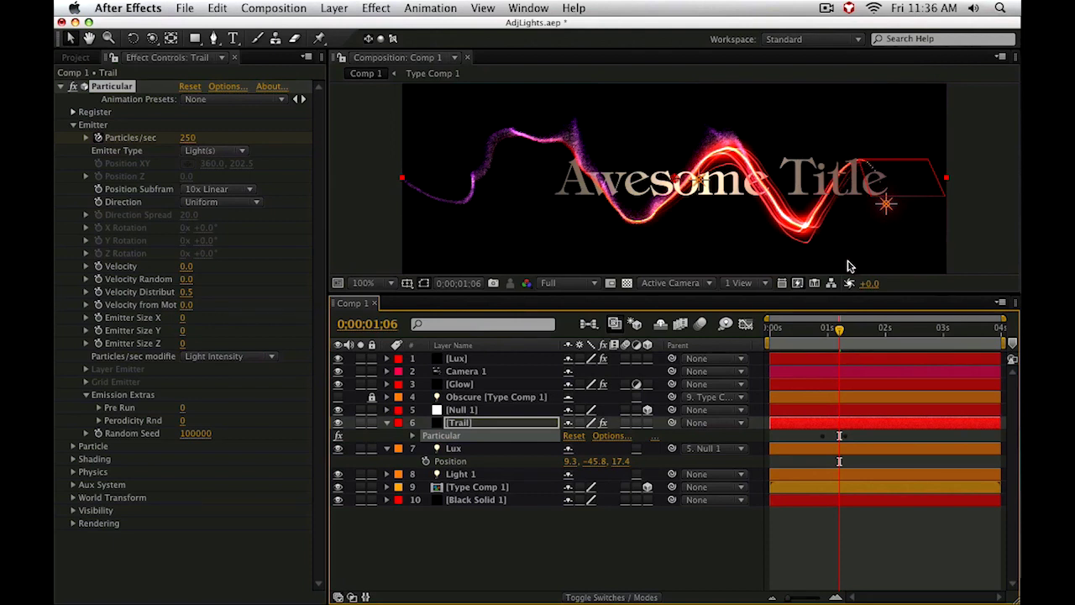
{"action": "left_click", "coordinate": [484, 358]}
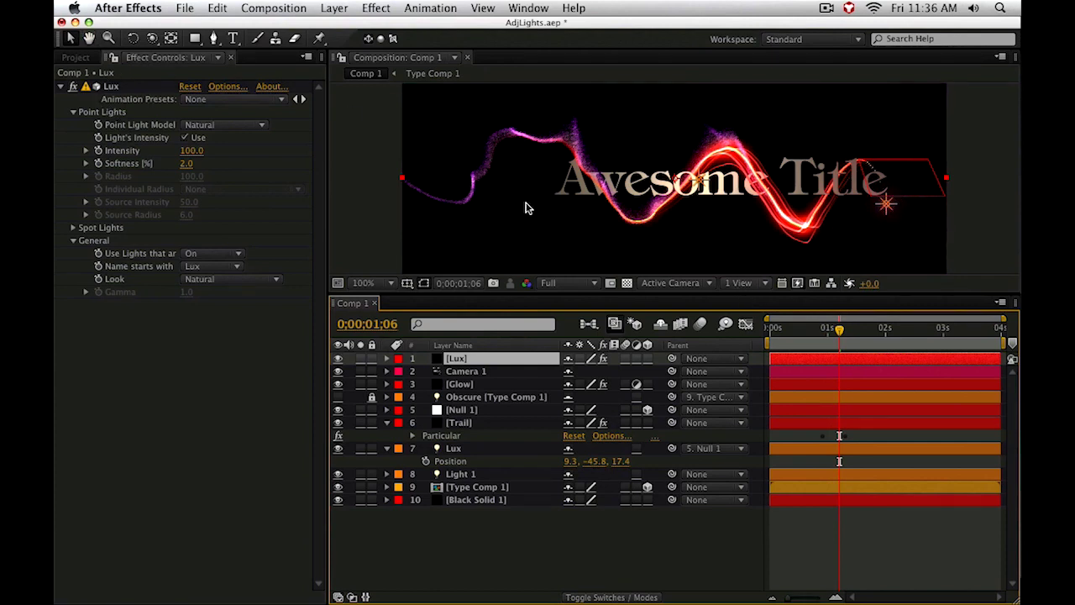
{"action": "left_click", "coordinate": [819, 329]}
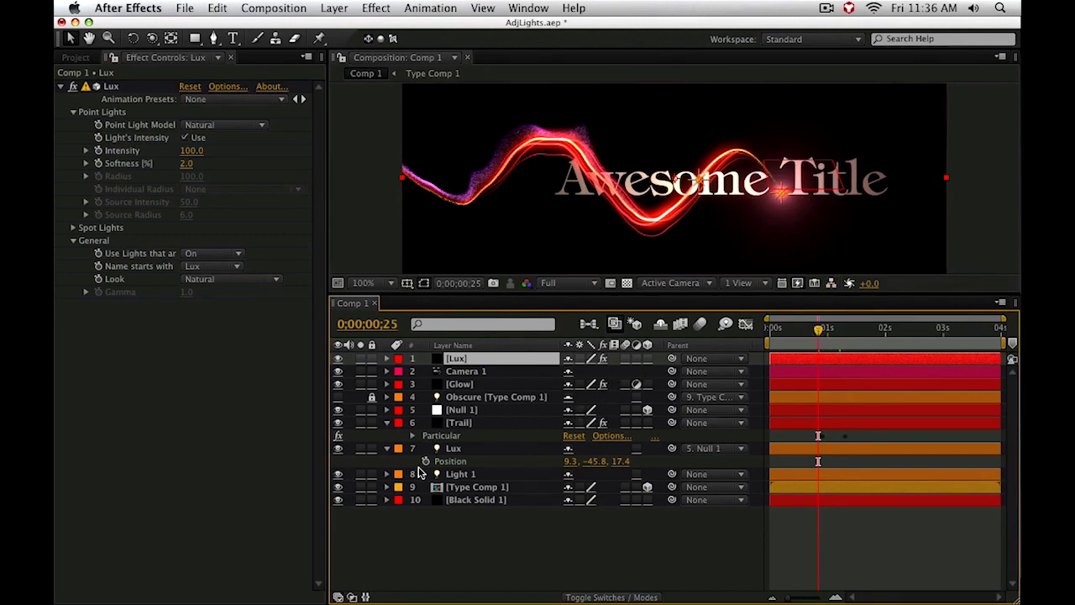
Solo Type Comp 1 to preview the title at 0:00:00:11, then unsolo it
{"action": "left_click", "coordinate": [492, 488]}
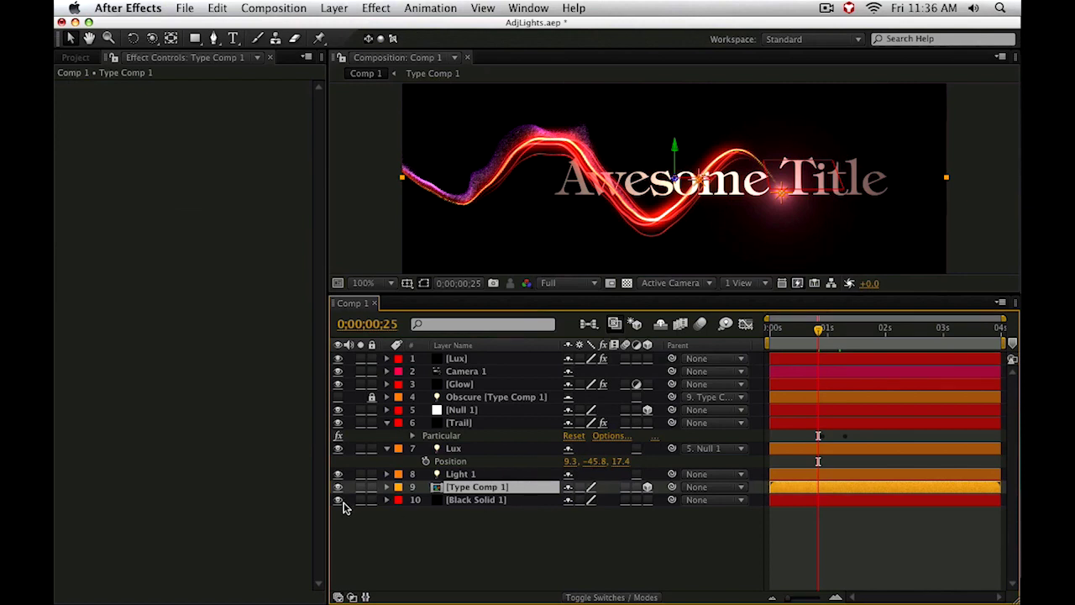
{"action": "left_click", "coordinate": [361, 487]}
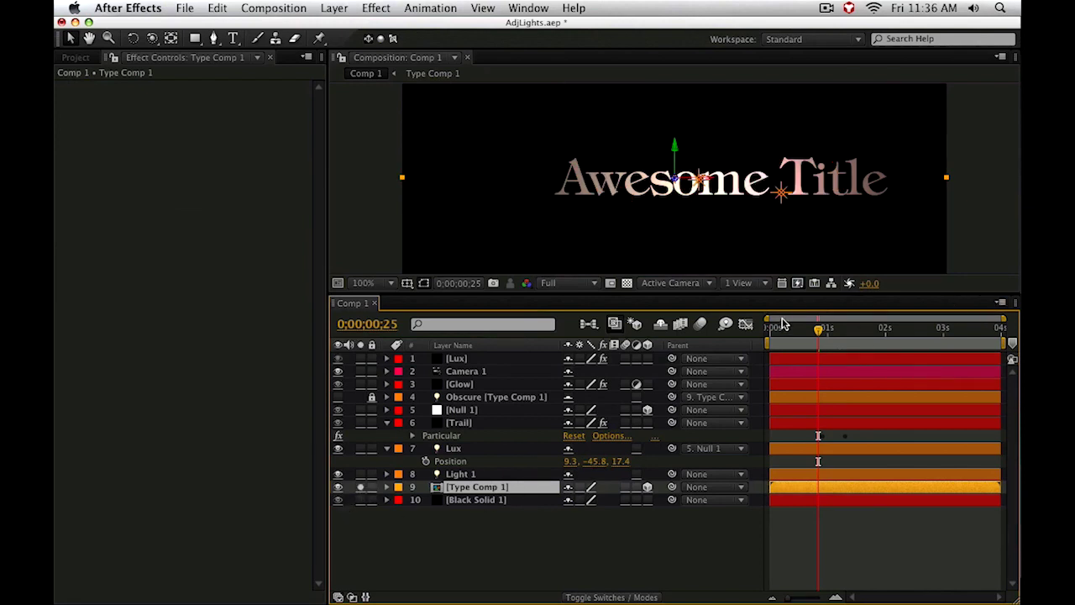
{"action": "left_click_drag", "start_coordinate": [772, 333], "coordinate": [798, 344]}
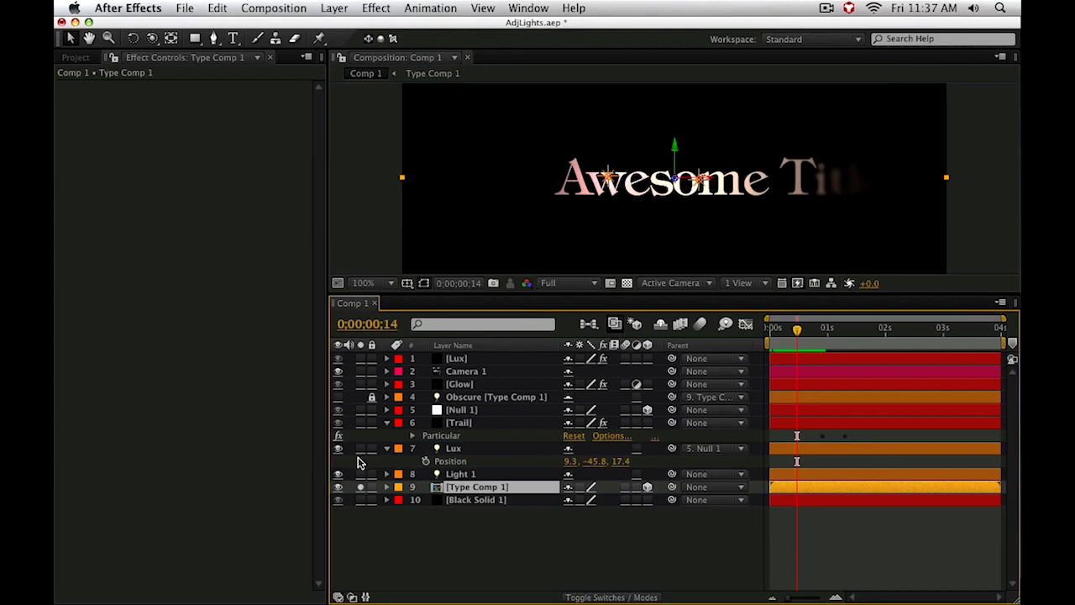
{"action": "left_click", "coordinate": [361, 486]}
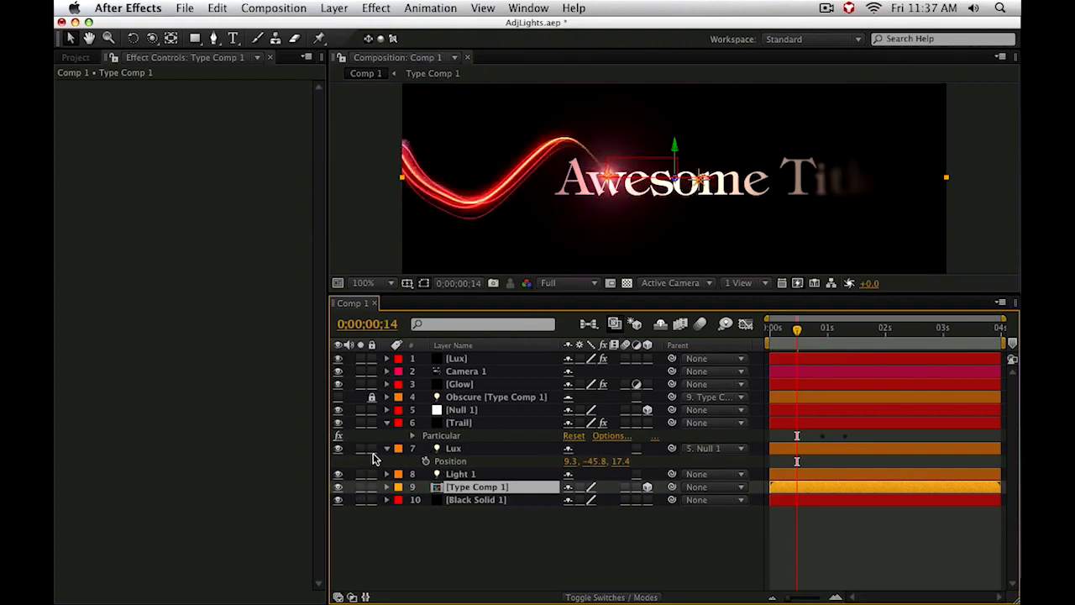
Solo the Lux light, switch to a rotated Custom View, and select Null 1 to show its path
{"action": "left_click", "coordinate": [361, 448]}
{"action": "left_click", "coordinate": [473, 453]}
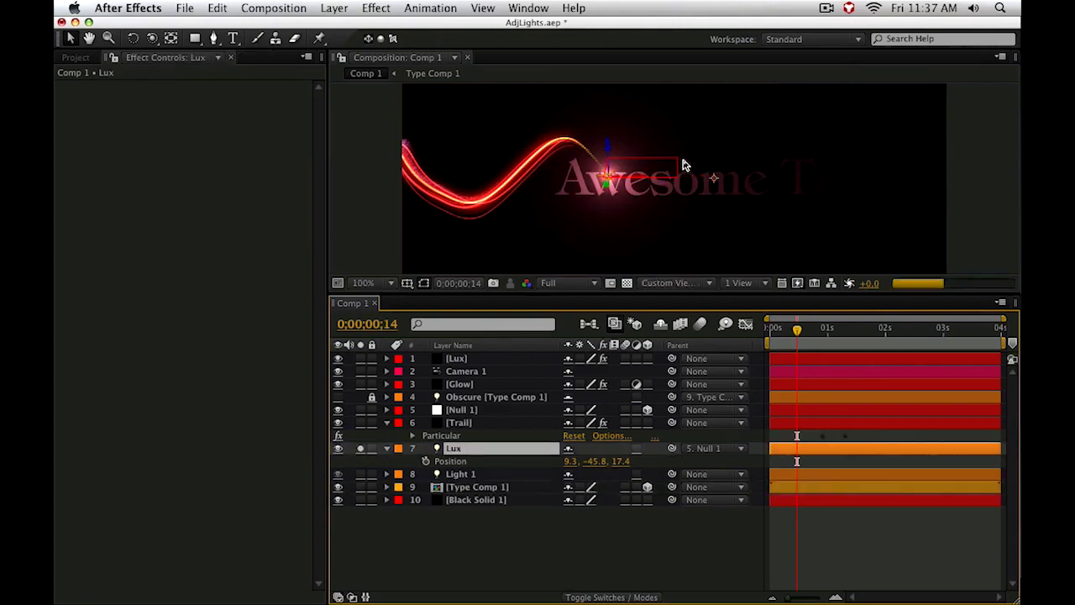
{"action": "key", "text": "F11"}
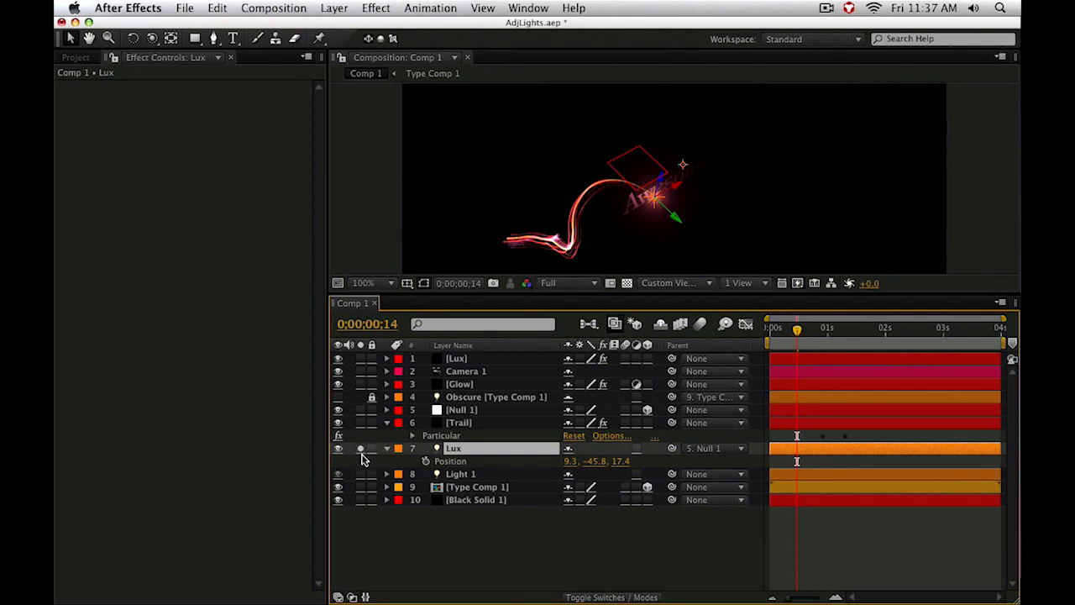
{"action": "left_click", "coordinate": [464, 412]}
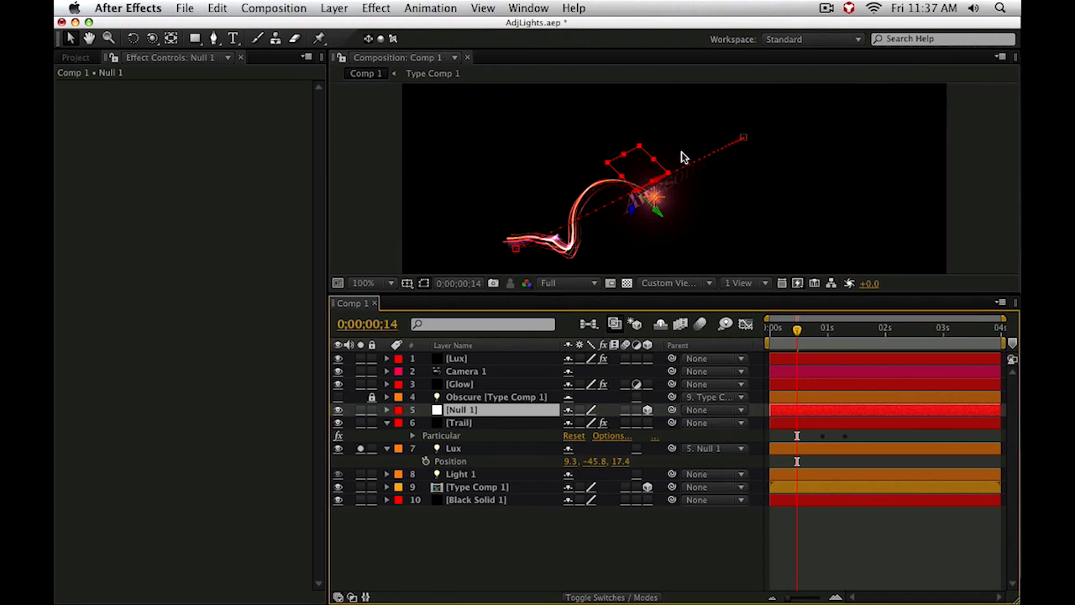
Step through the light trail from frame 0:00:00:11 to 0:00:00:25
{"action": "left_click", "coordinate": [791, 332]}
{"action": "left_click", "coordinate": [799, 331]}
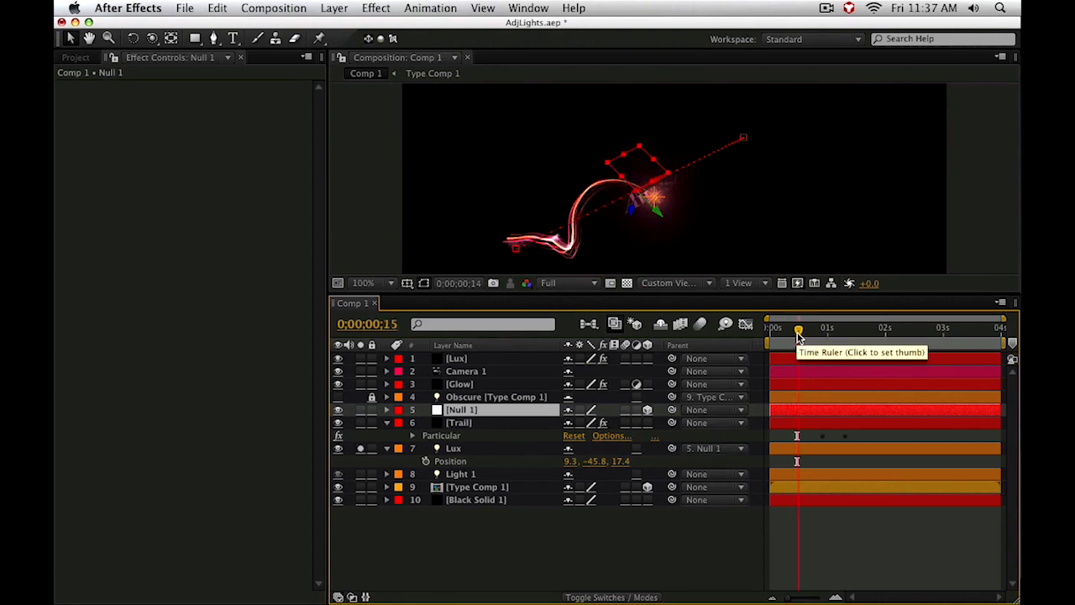
{"action": "left_click", "coordinate": [802, 336]}
{"action": "left_click", "coordinate": [808, 335]}
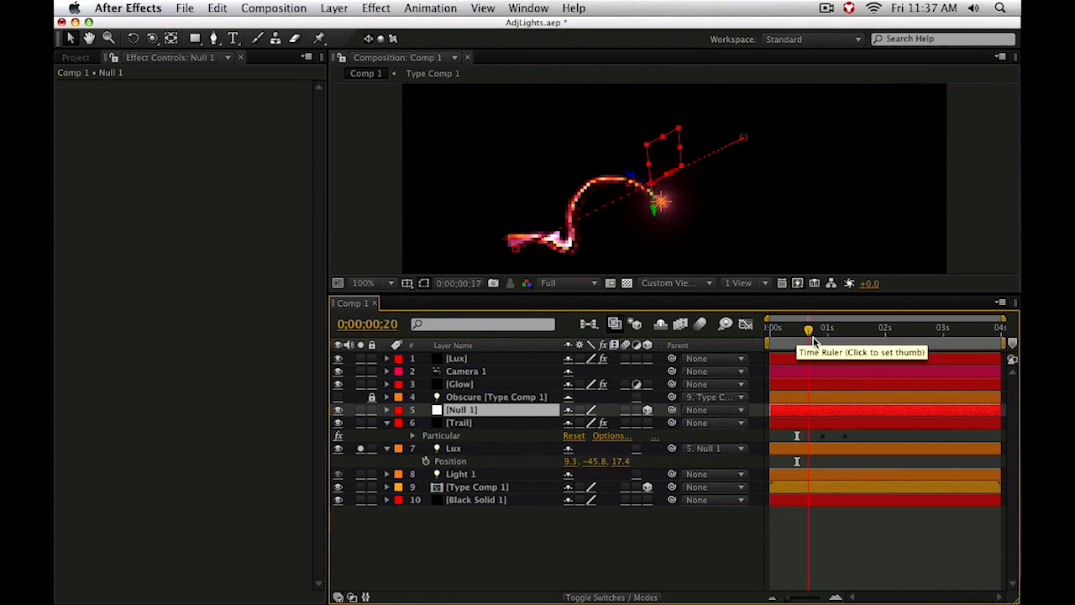
{"action": "left_click", "coordinate": [813, 334]}
{"action": "left_click", "coordinate": [818, 334]}
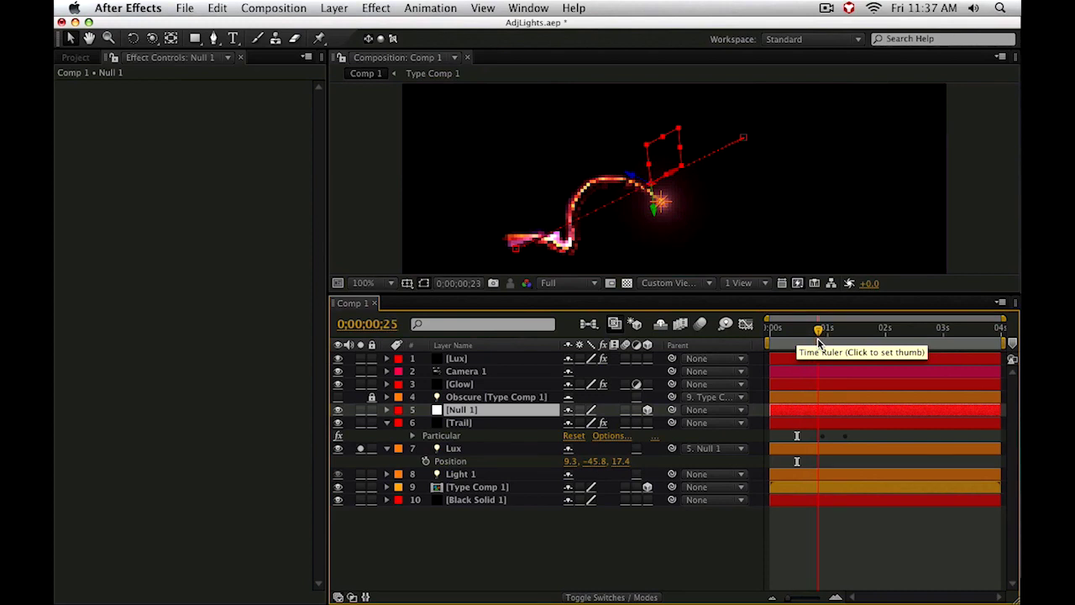
Confirm the Lux light stays parented to Null 1 and scrub the trail to 0:00:01:02
{"action": "left_click", "coordinate": [485, 451]}
{"action": "left_click", "coordinate": [690, 448]}
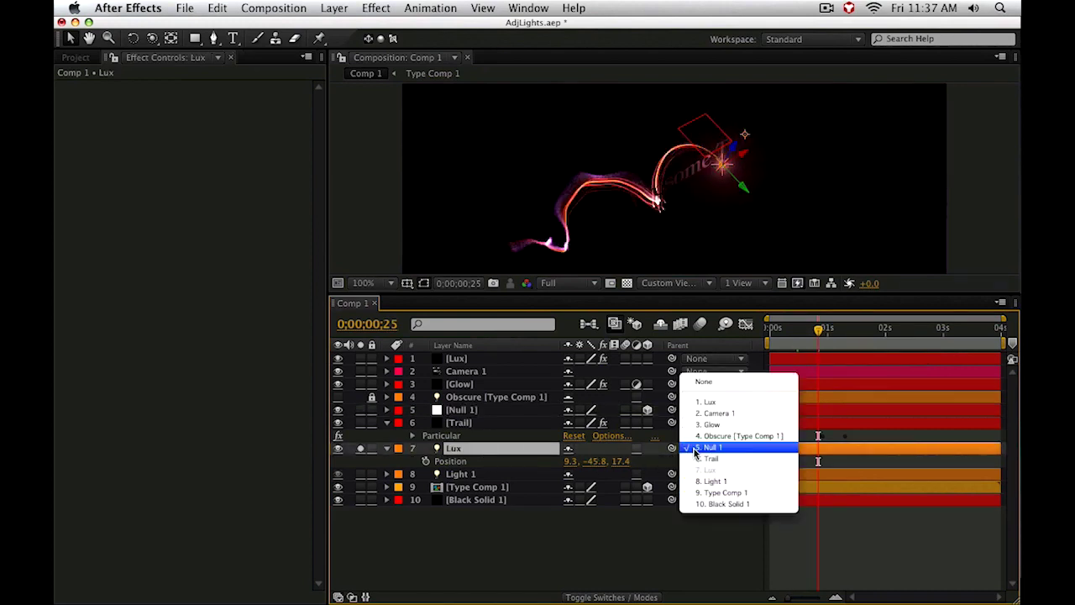
{"action": "left_click", "coordinate": [694, 448]}
{"action": "left_click", "coordinate": [795, 334]}
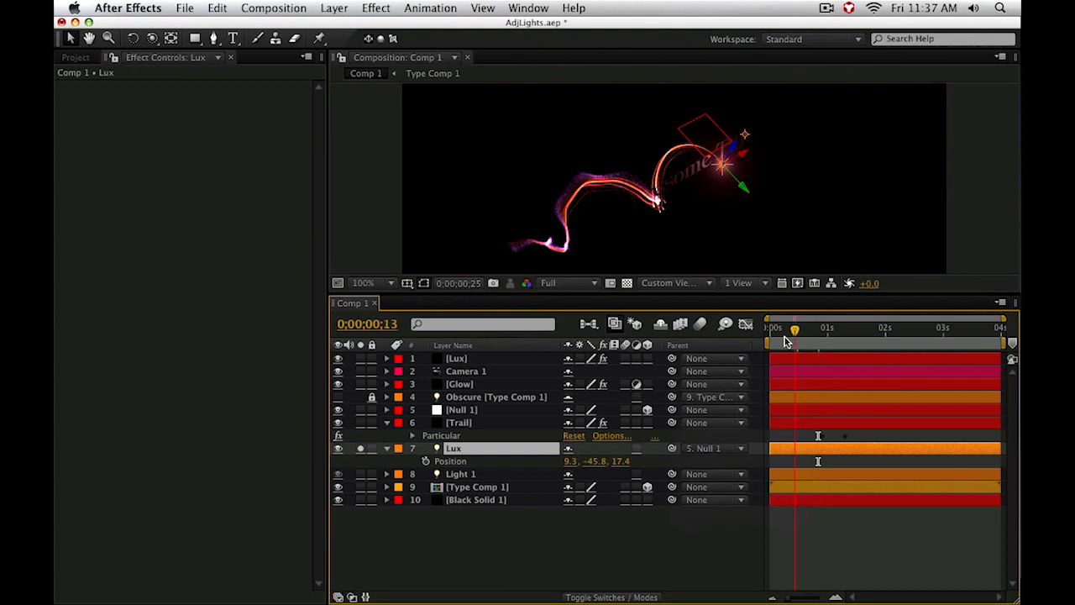
{"action": "left_click_drag", "start_coordinate": [786, 339], "coordinate": [835, 344]}
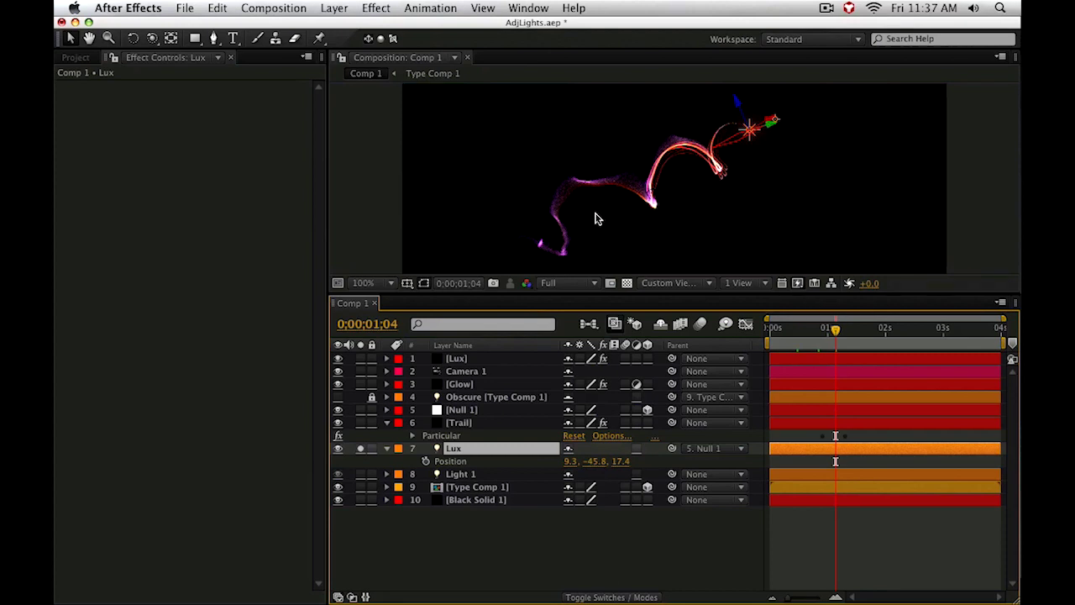
{"action": "left_click_drag", "start_coordinate": [787, 336], "coordinate": [840, 352]}
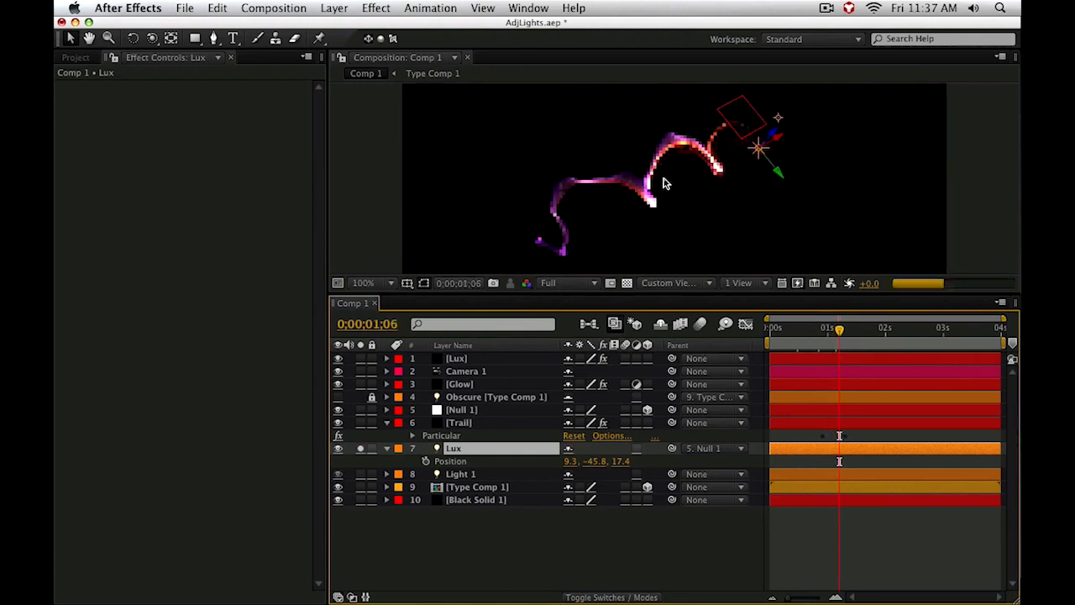
Return to the Active Camera view and scrub from frame 11 to 0:00:00:15
{"action": "key", "text": "F12"}
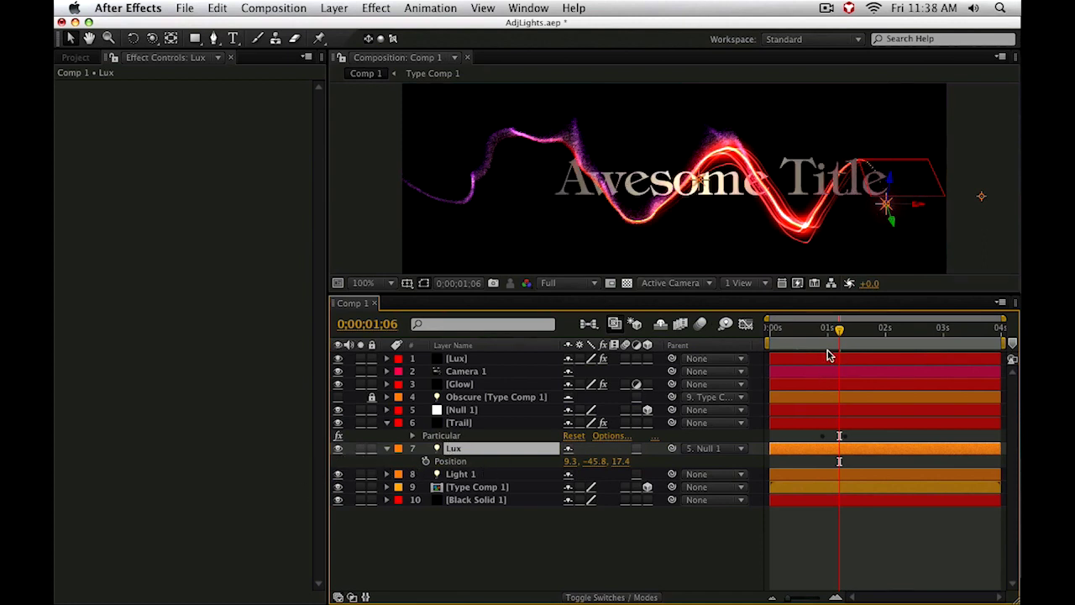
{"action": "left_click", "coordinate": [792, 336]}
{"action": "left_click_drag", "start_coordinate": [791, 335], "coordinate": [816, 345]}
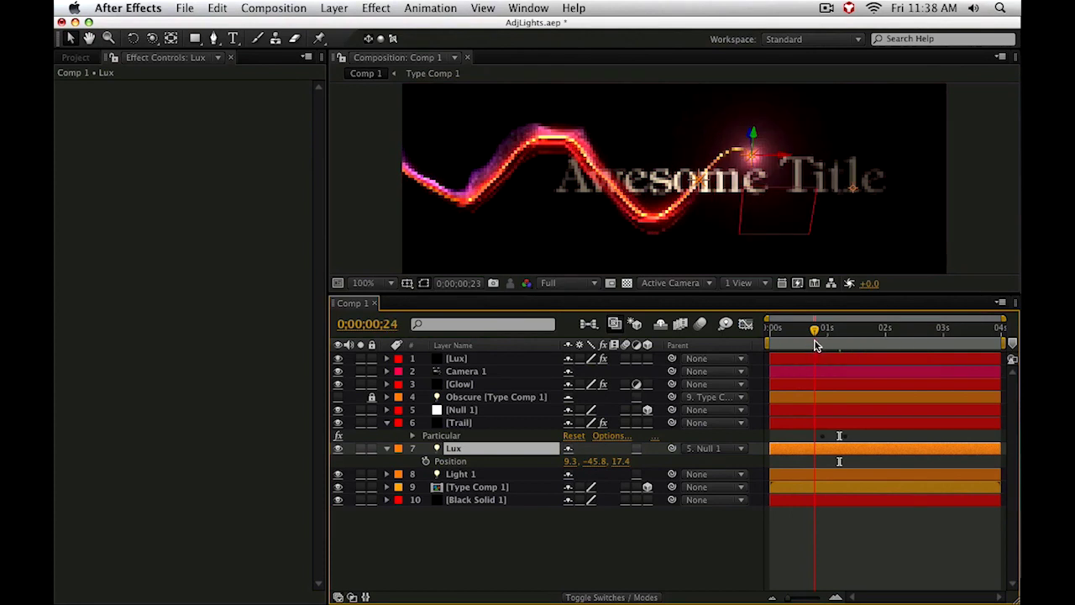
Solo Type Comp 1 and scrub the title reveal from frame 6 to frame 16
{"action": "left_click", "coordinate": [359, 487]}
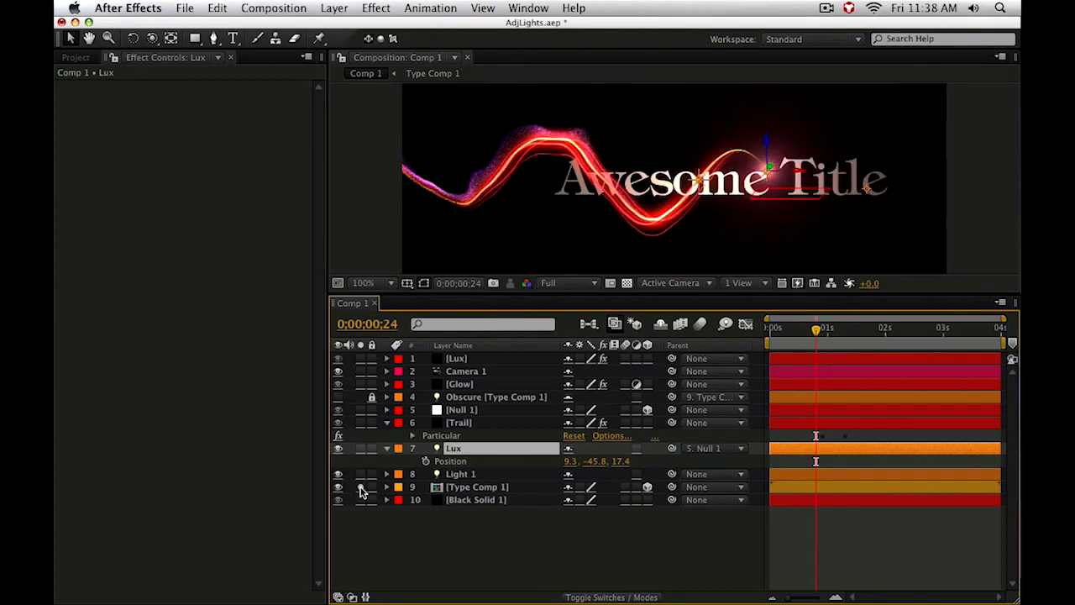
{"action": "left_click", "coordinate": [781, 343]}
{"action": "left_click_drag", "start_coordinate": [782, 344], "coordinate": [794, 374]}
Expand and collapse the Lux Light Options, then return to 0:00:00:15 and select Type Comp 1
{"action": "left_click", "coordinate": [452, 474]}
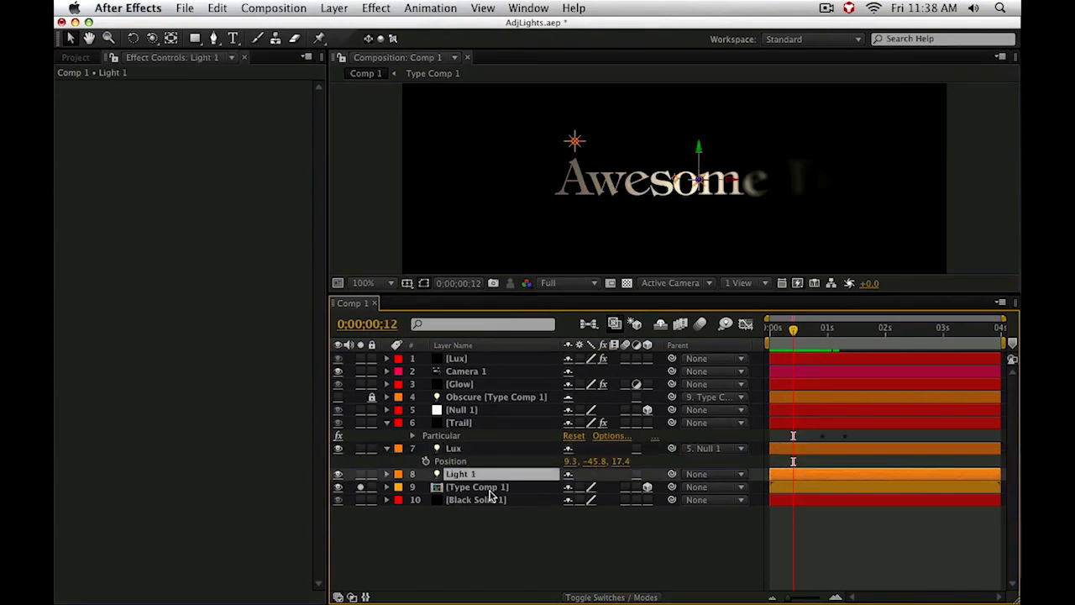
{"action": "left_click", "coordinate": [473, 449]}
{"action": "key", "text": "a"}
{"action": "key", "text": "a"}
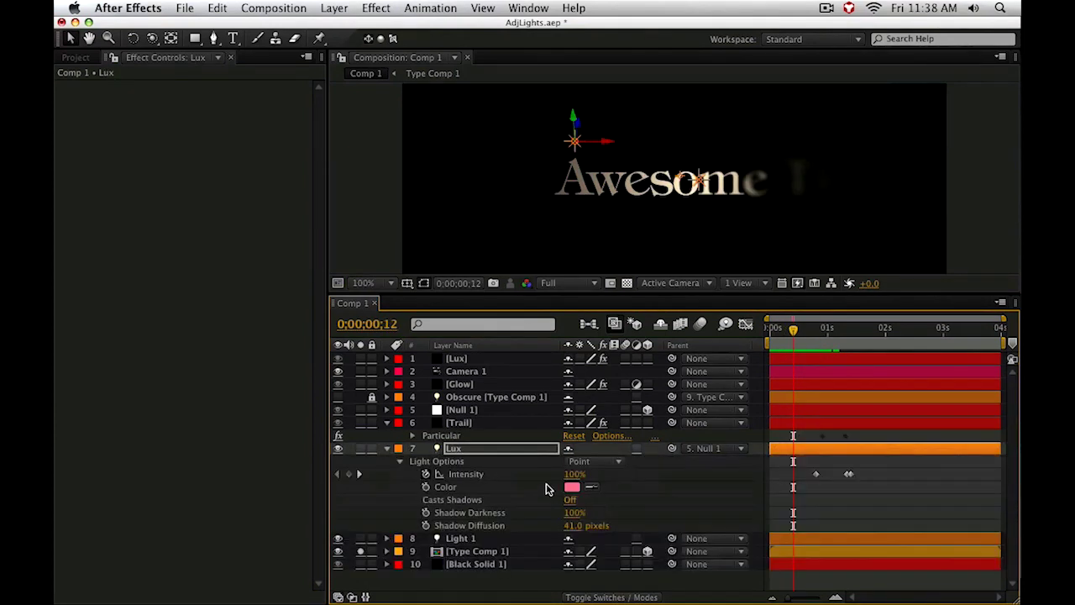
{"action": "key", "text": "a"}
{"action": "key", "text": "a"}
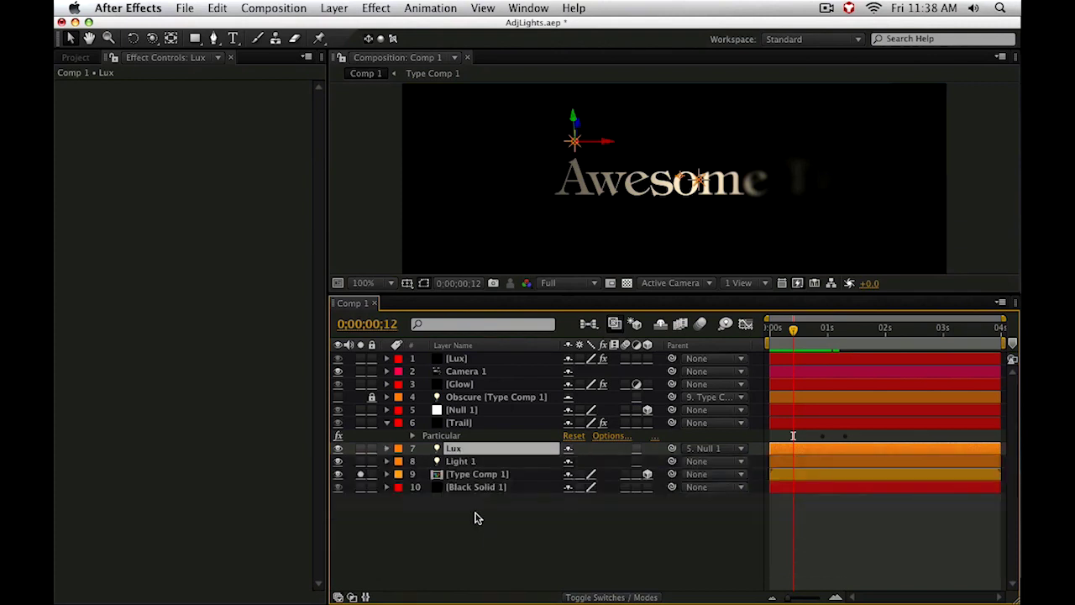
{"action": "left_click", "coordinate": [798, 349]}
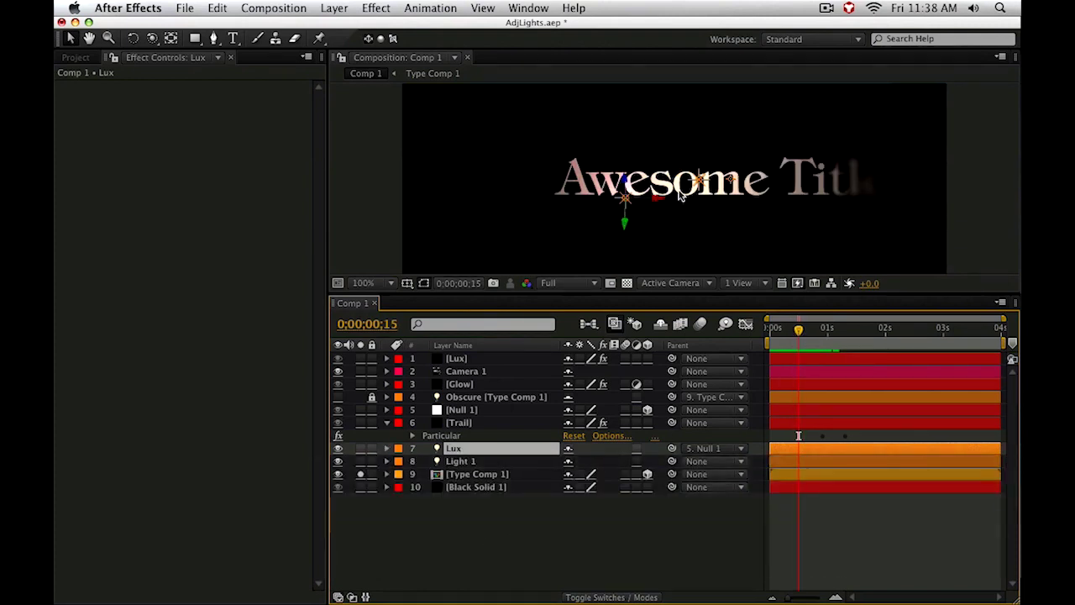
{"action": "left_click", "coordinate": [496, 475]}
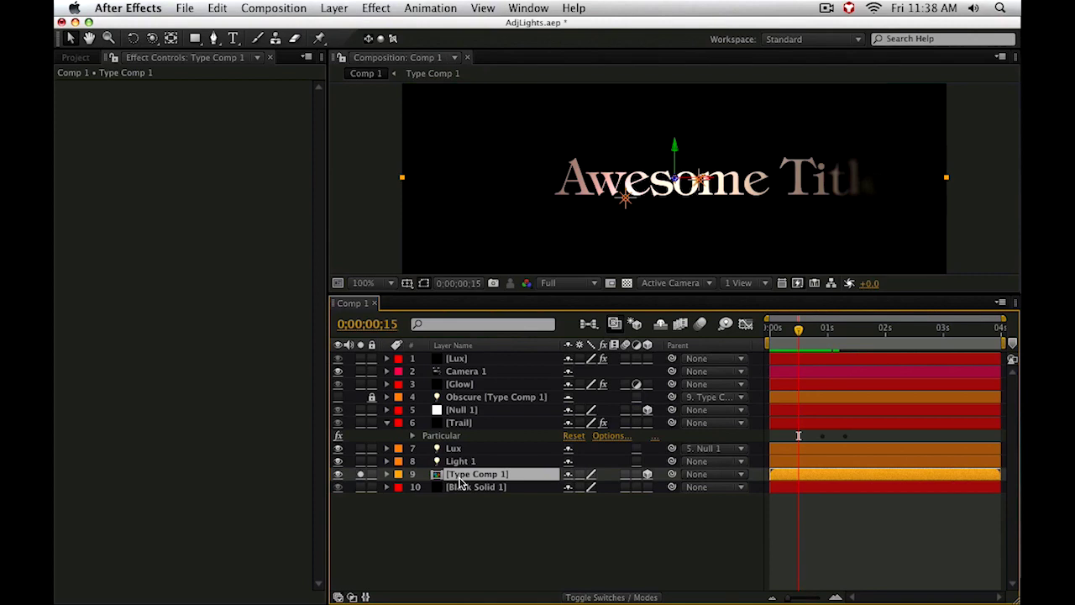
{"action": "key", "text": "a"}
{"action": "key", "text": "a"}
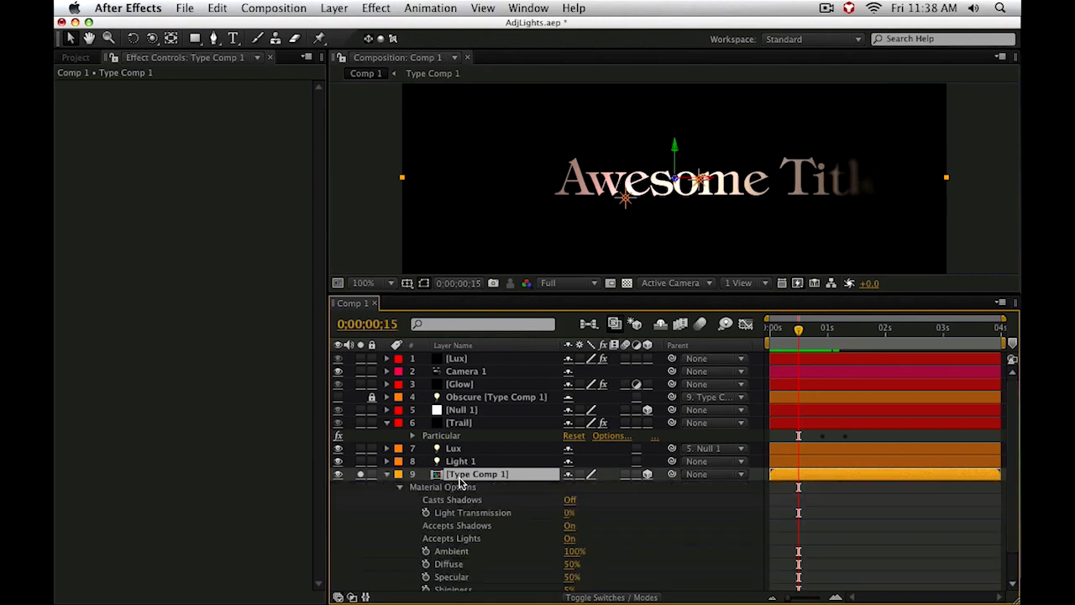
{"action": "left_click", "coordinate": [568, 539]}
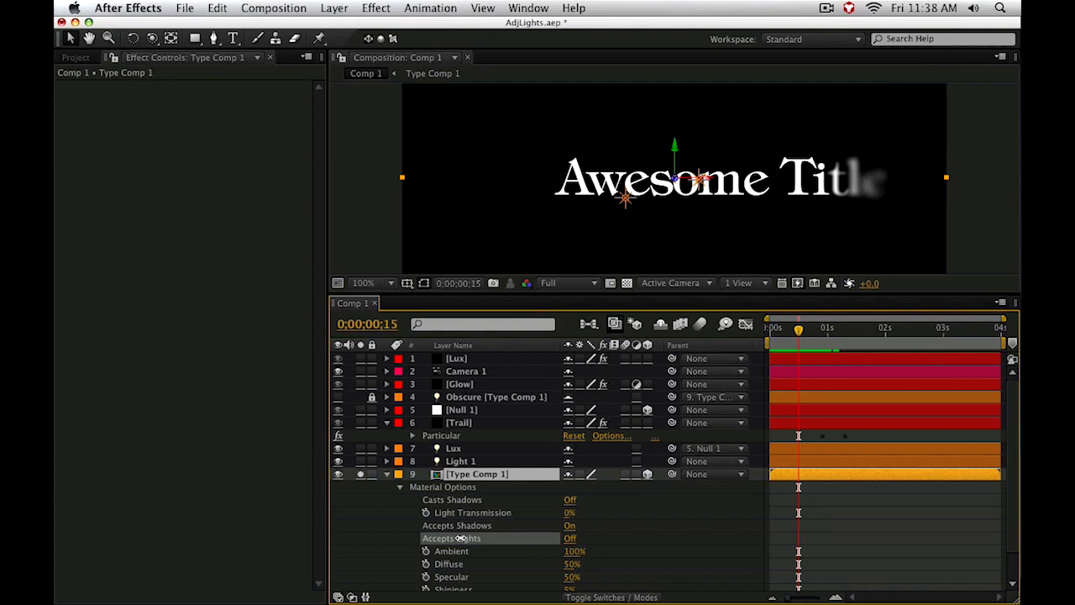
{"action": "left_click", "coordinate": [570, 538]}
{"action": "left_click", "coordinate": [570, 538]}
{"action": "left_click", "coordinate": [570, 539]}
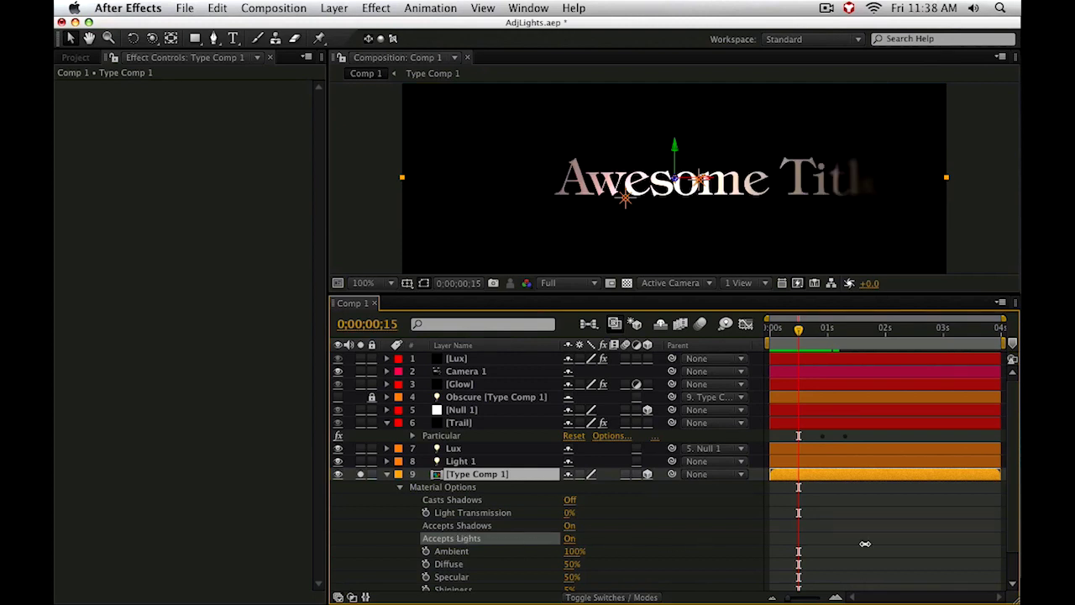
{"action": "key", "text": "a"}
{"action": "key", "text": "a"}
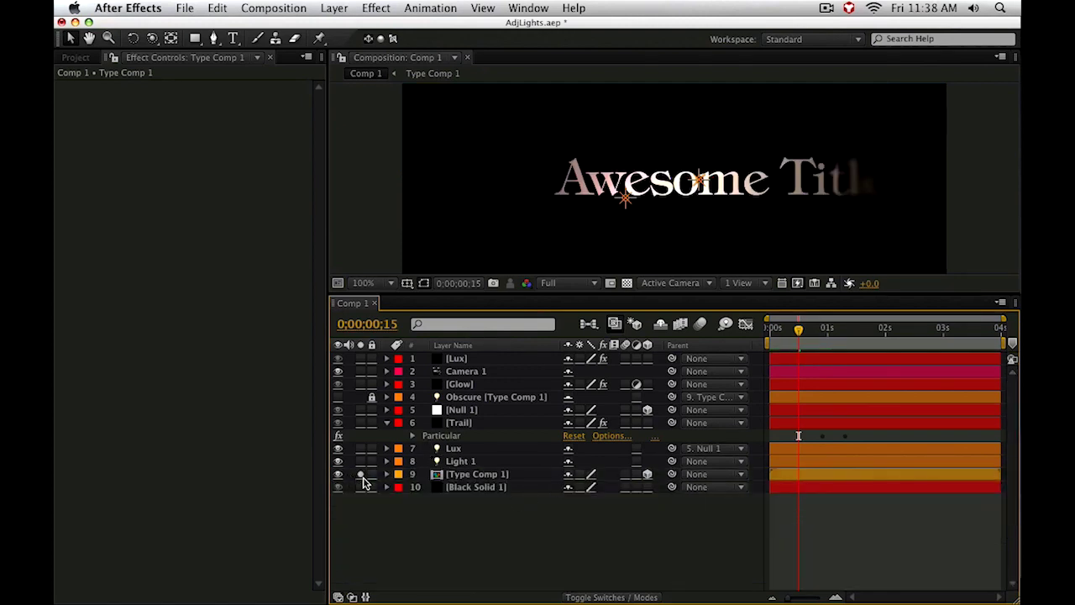
Hide the Lux light layer and preview the trail from the comp start to one second
{"action": "left_click", "coordinate": [475, 447]}
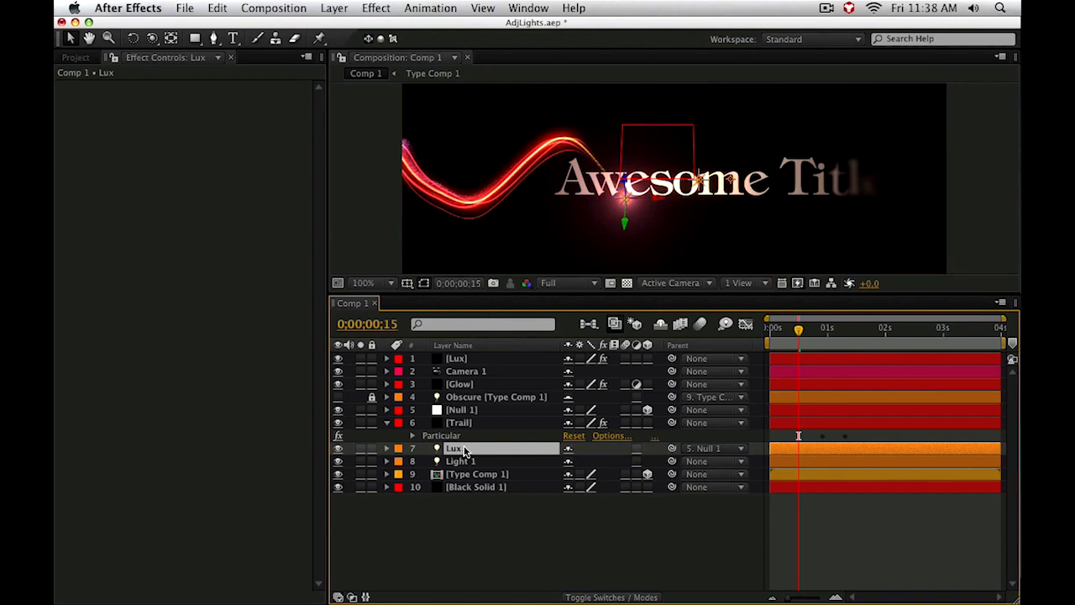
{"action": "left_click_drag", "start_coordinate": [779, 340], "coordinate": [815, 342]}
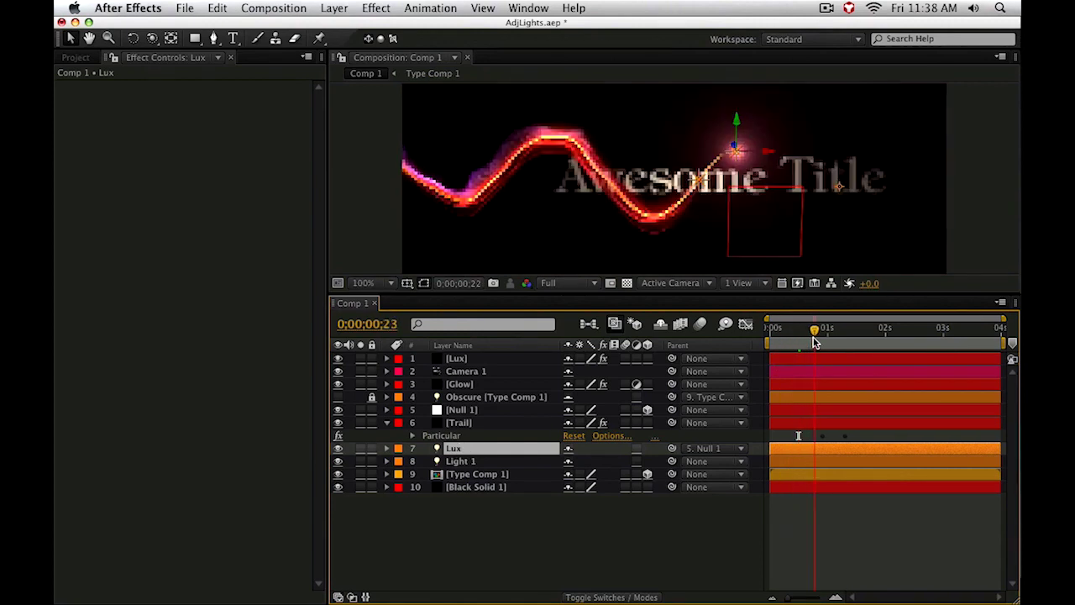
{"action": "left_click", "coordinate": [339, 450]}
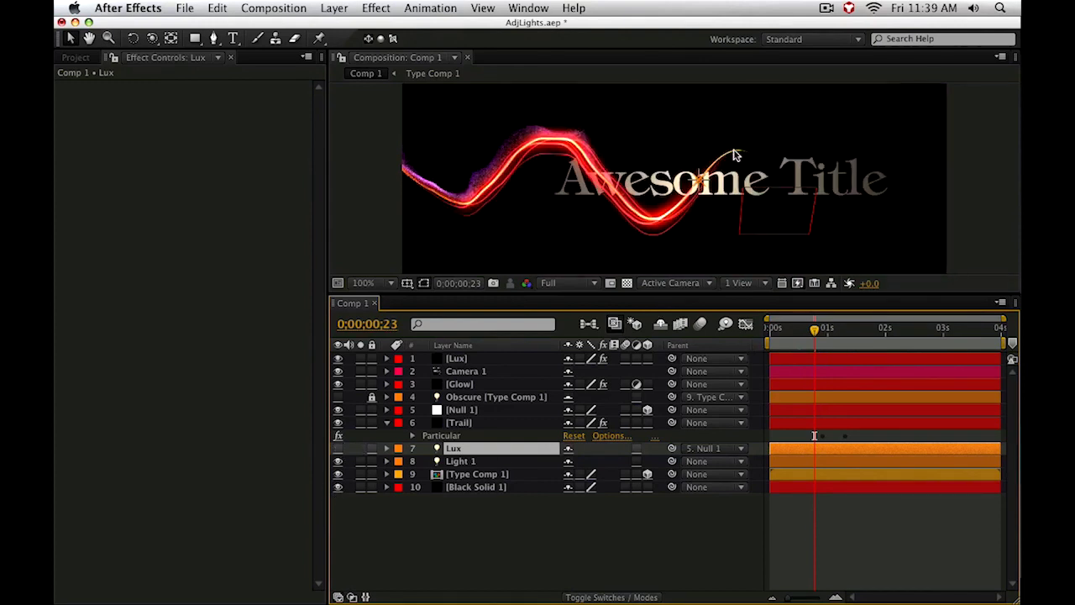
{"action": "left_click_drag", "start_coordinate": [777, 334], "coordinate": [802, 333]}
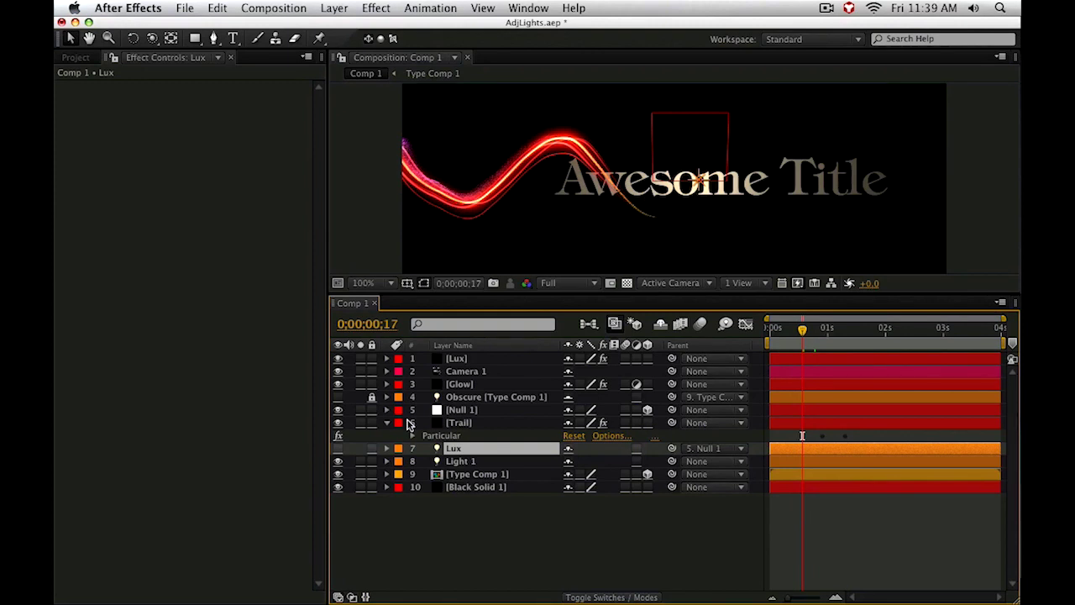
{"action": "left_click", "coordinate": [829, 333]}
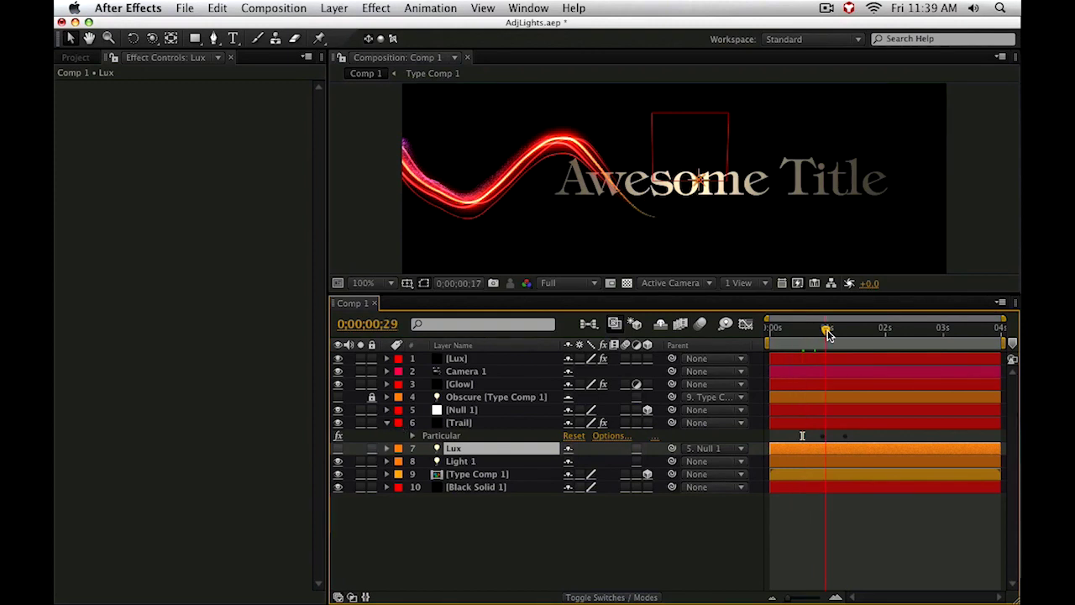
{"action": "left_click_drag", "start_coordinate": [828, 334], "coordinate": [829, 333]}
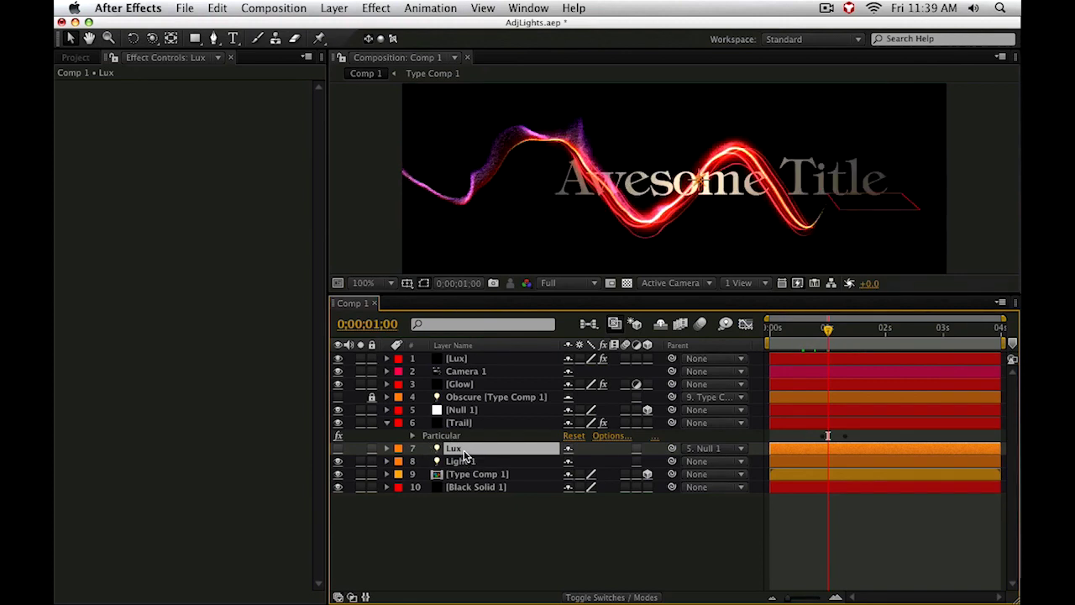
Show the Lux light's Position and try a smaller X value, keeping 9.3, -45.8, 17.4
{"action": "key", "text": "p"}
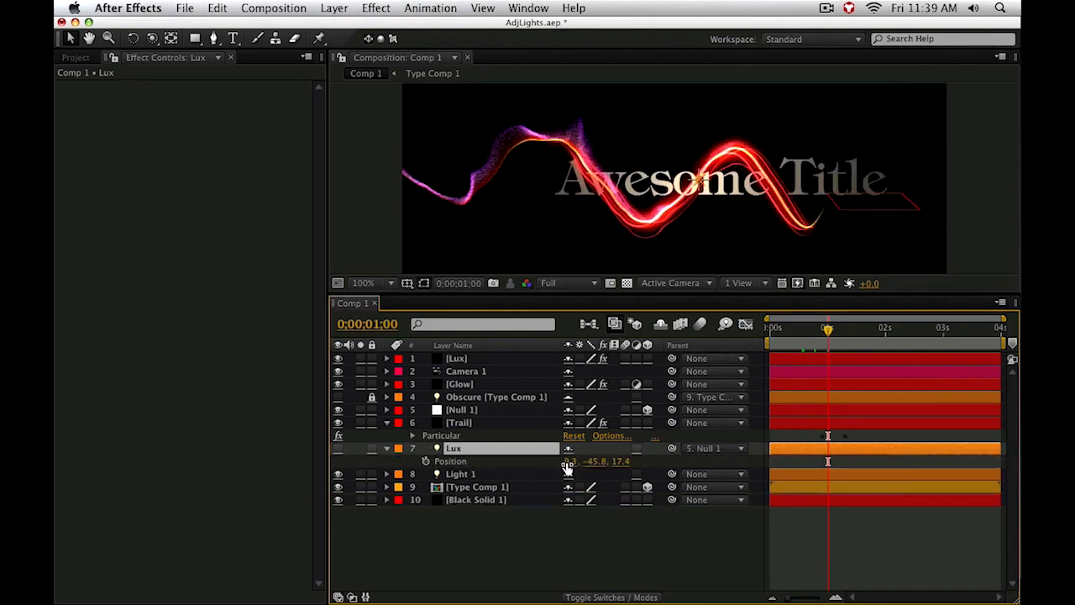
{"action": "left_click_drag", "start_coordinate": [562, 463], "coordinate": [551, 463]}
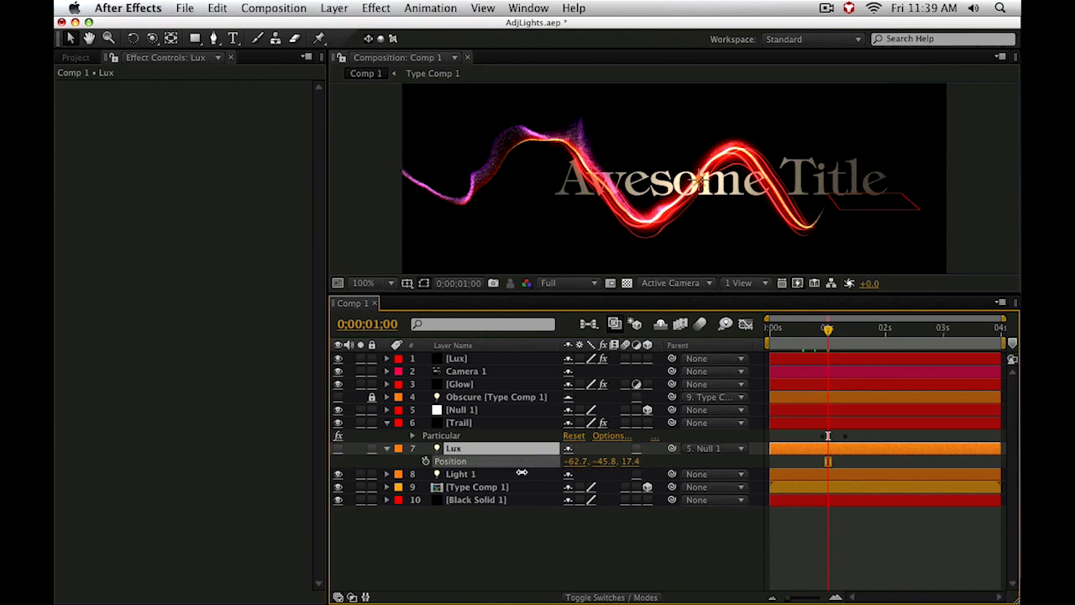
{"action": "key", "text": "Return"}
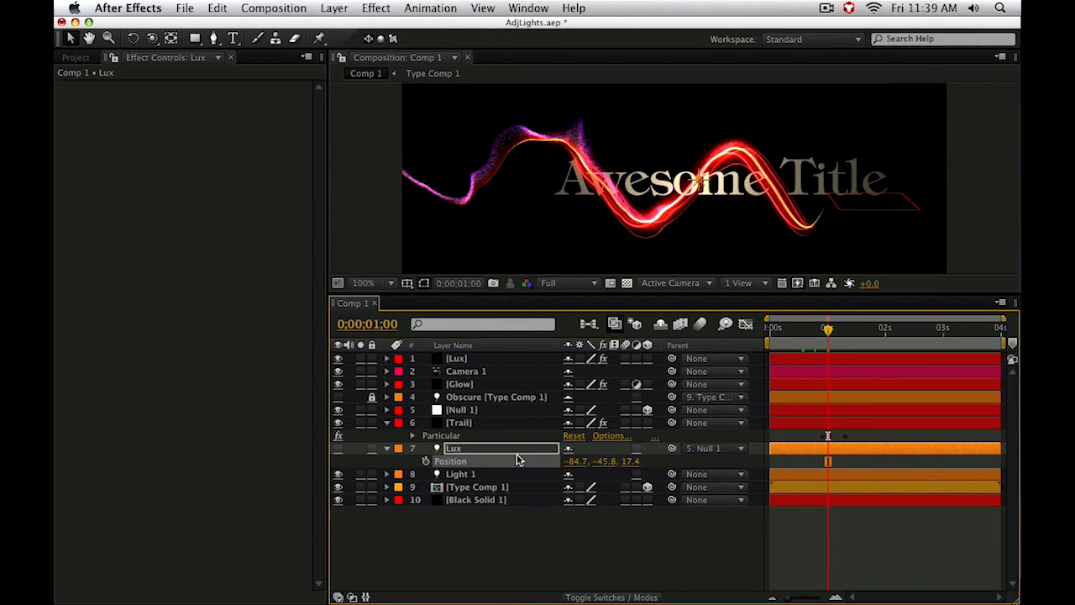
Turn the Lux light back on and preview frames 18, 23 and the one-second mark
{"action": "left_click", "coordinate": [338, 450]}
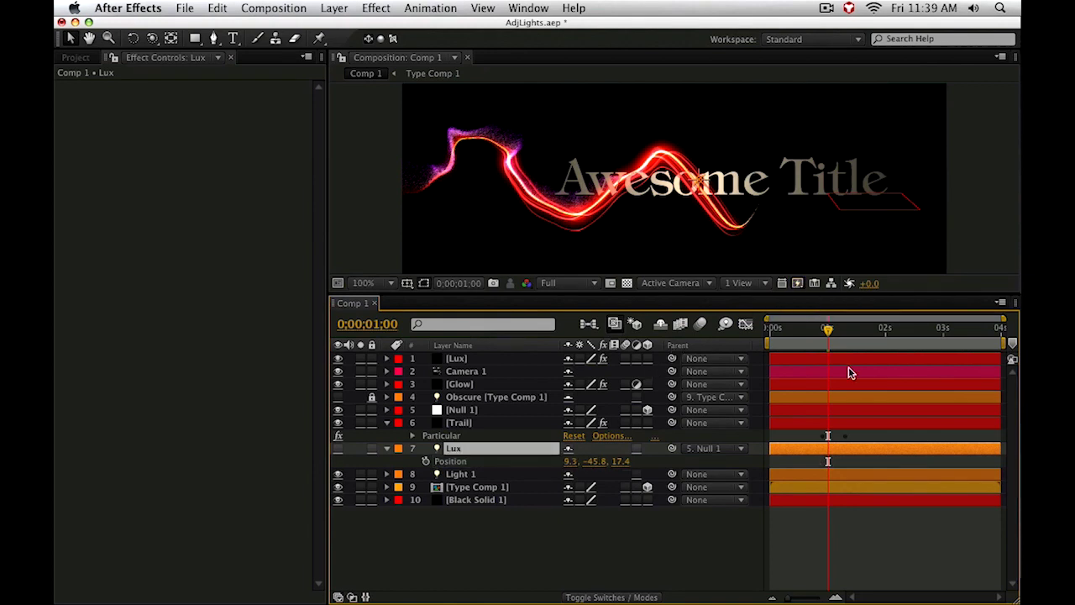
{"action": "left_click", "coordinate": [804, 335]}
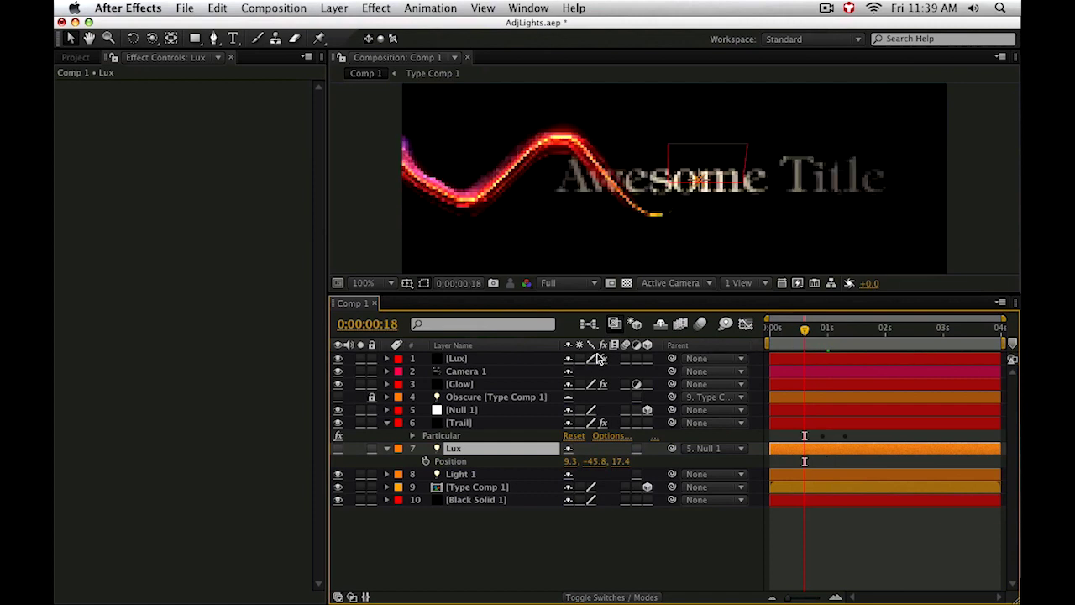
{"action": "left_click", "coordinate": [813, 344]}
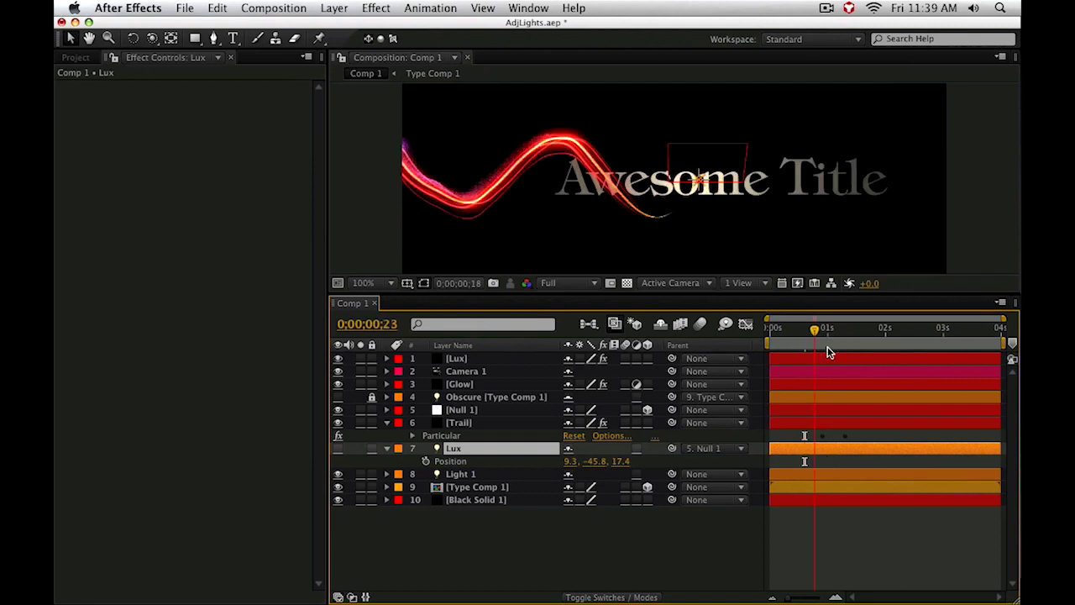
{"action": "left_click", "coordinate": [828, 346]}
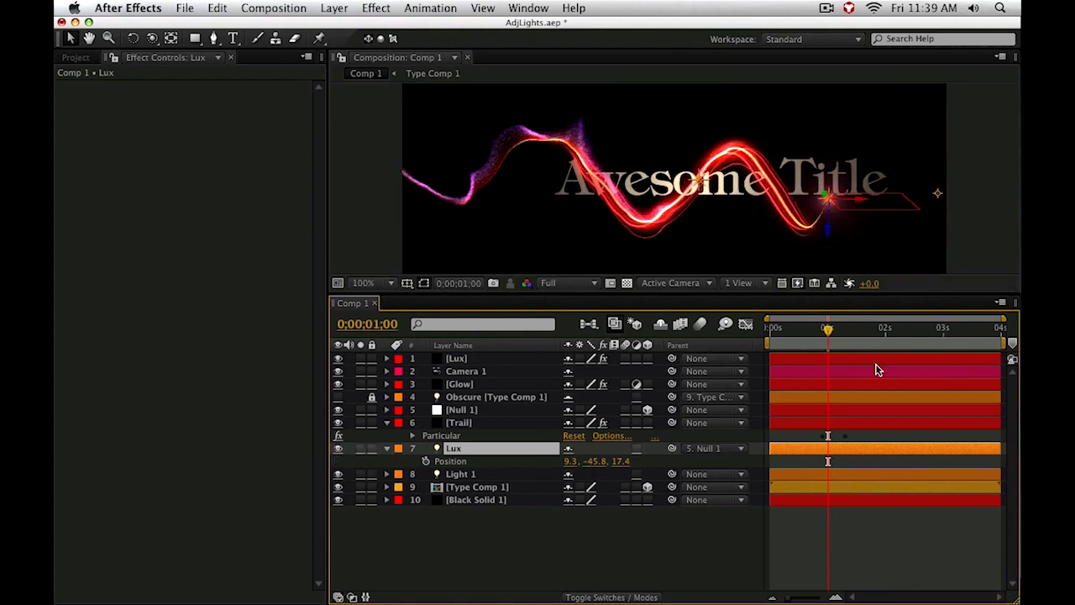
Inspect the Light 1, Lux, camera, Glow and Trail layers and their effect settings
{"action": "left_click", "coordinate": [799, 332]}
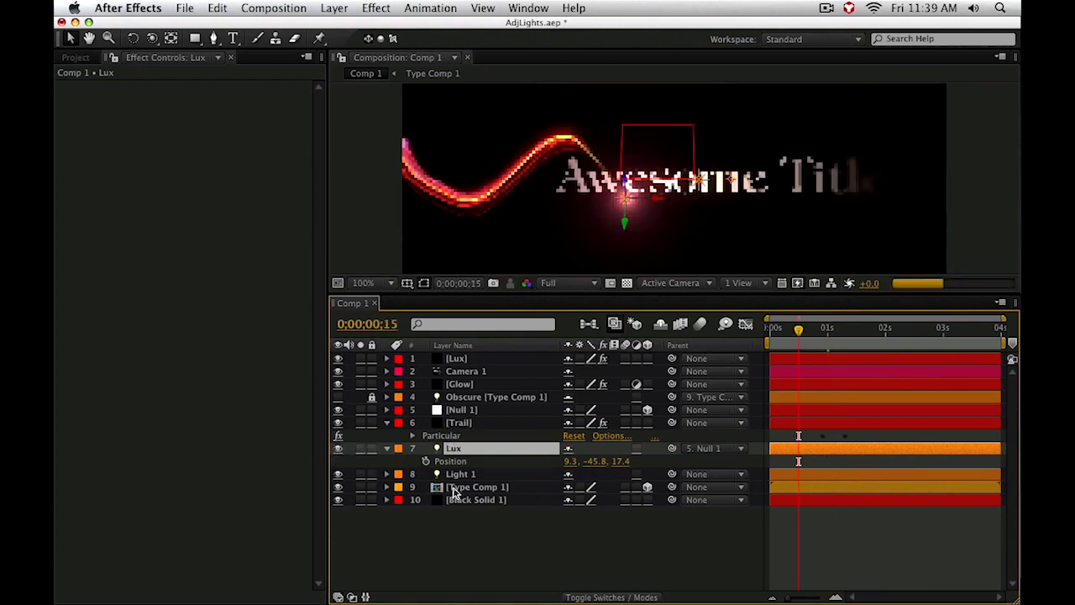
{"action": "left_click", "coordinate": [468, 475]}
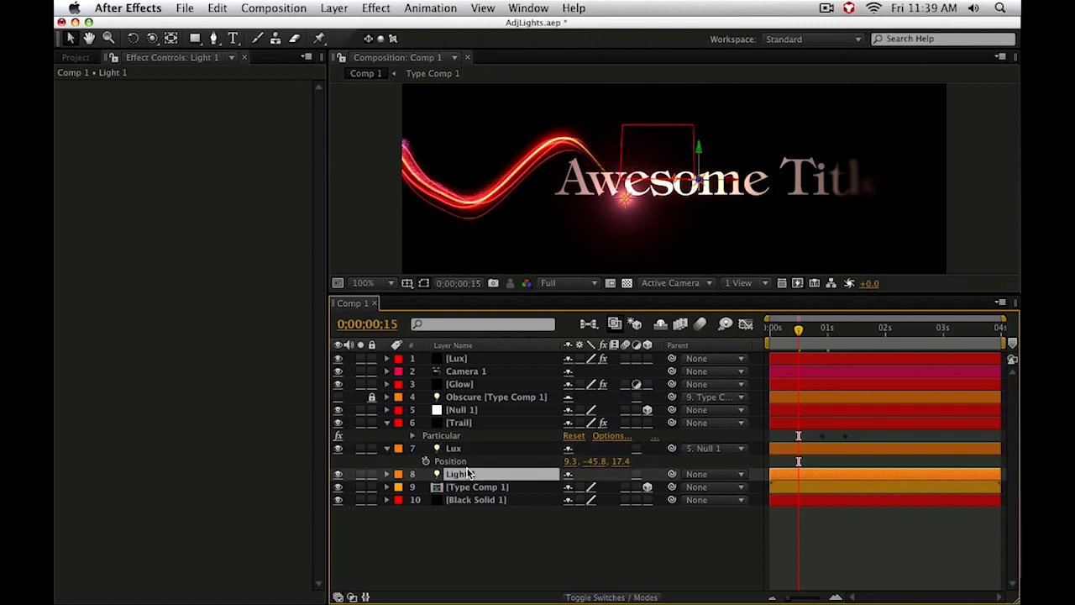
{"action": "left_click", "coordinate": [454, 450]}
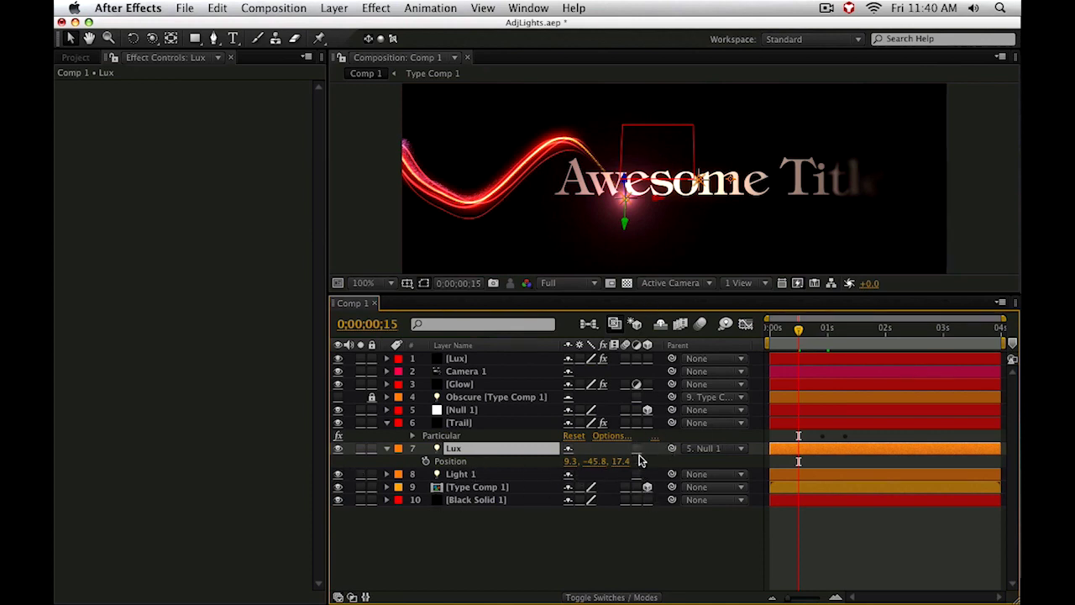
{"action": "left_click", "coordinate": [466, 375]}
{"action": "left_click", "coordinate": [466, 387]}
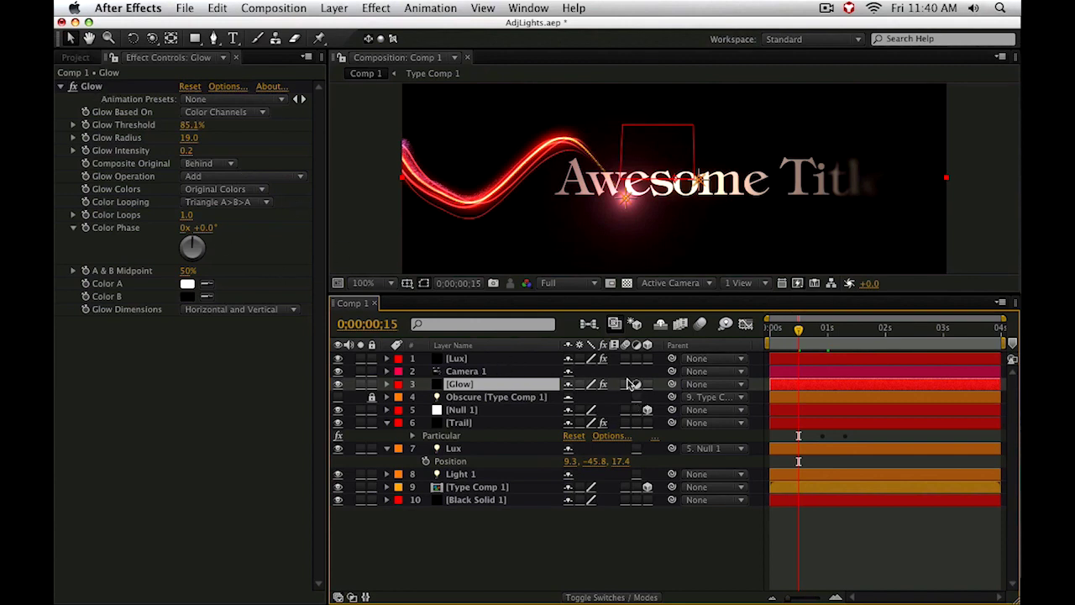
{"action": "left_click", "coordinate": [458, 476]}
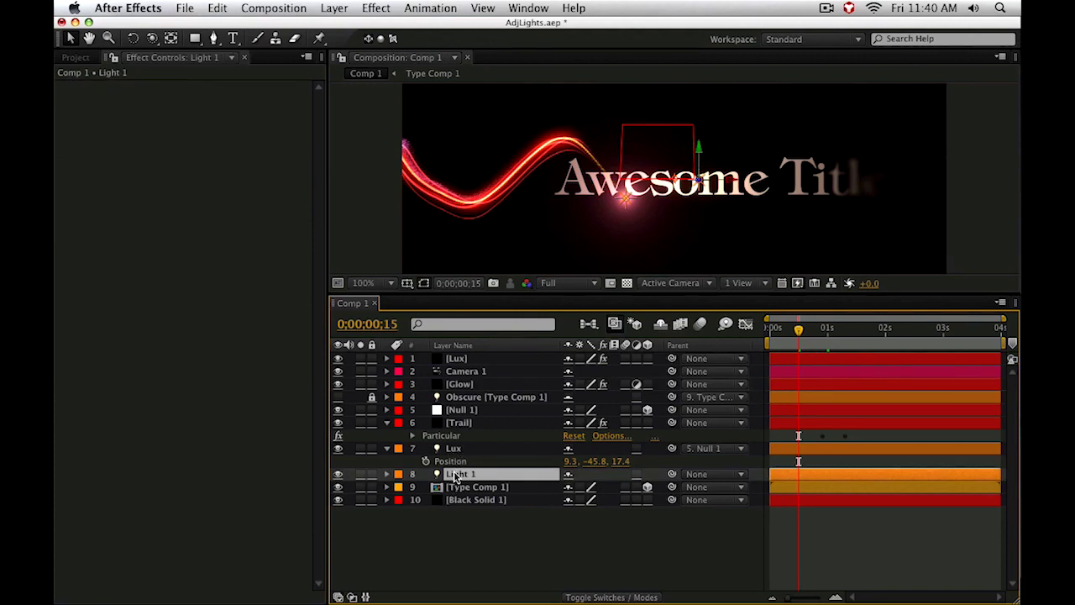
{"action": "left_click", "coordinate": [458, 423]}
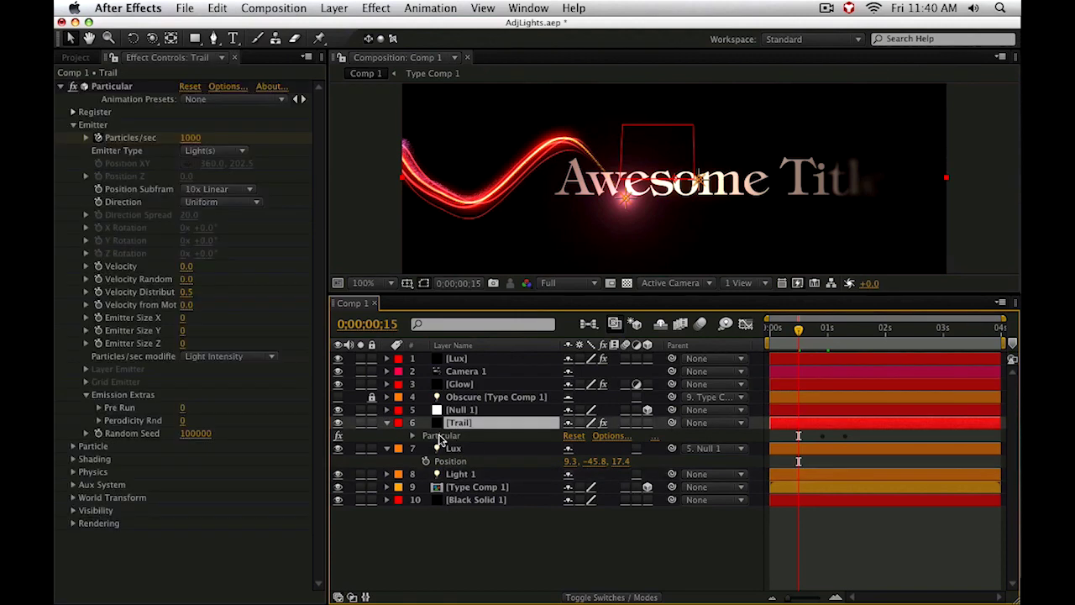
{"action": "left_click", "coordinate": [470, 385]}
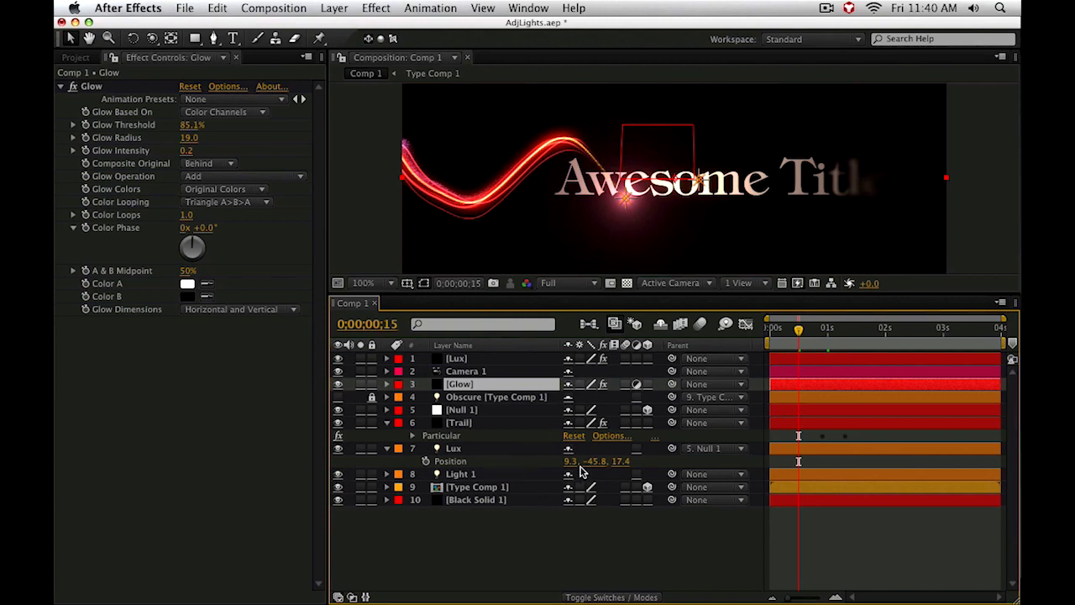
Turn on the Adjustment Layer switch for the Lux light layer
{"action": "left_click", "coordinate": [471, 475]}
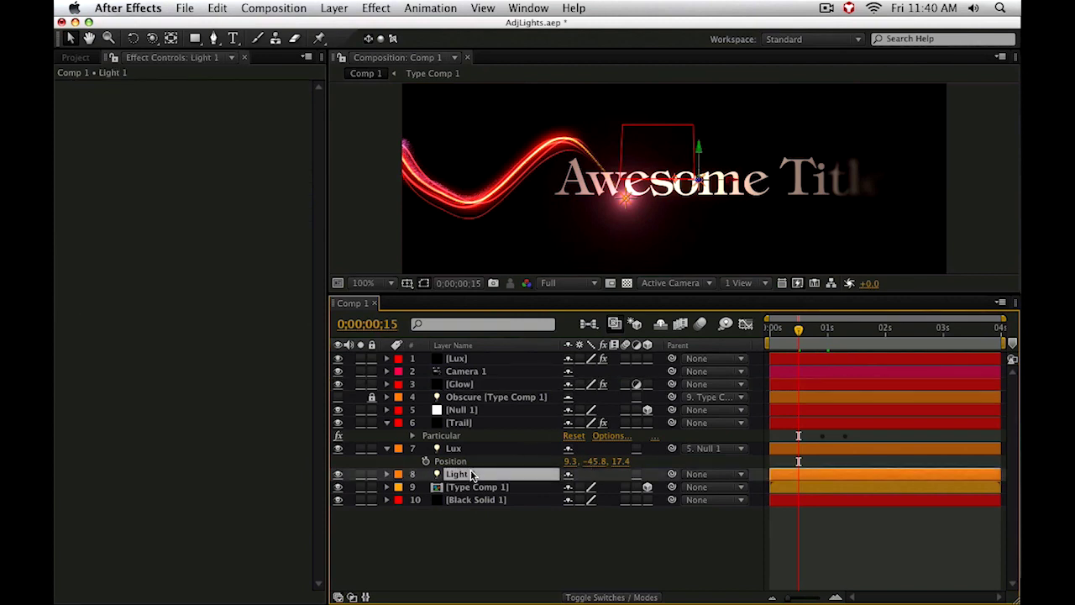
{"action": "left_click", "coordinate": [478, 448]}
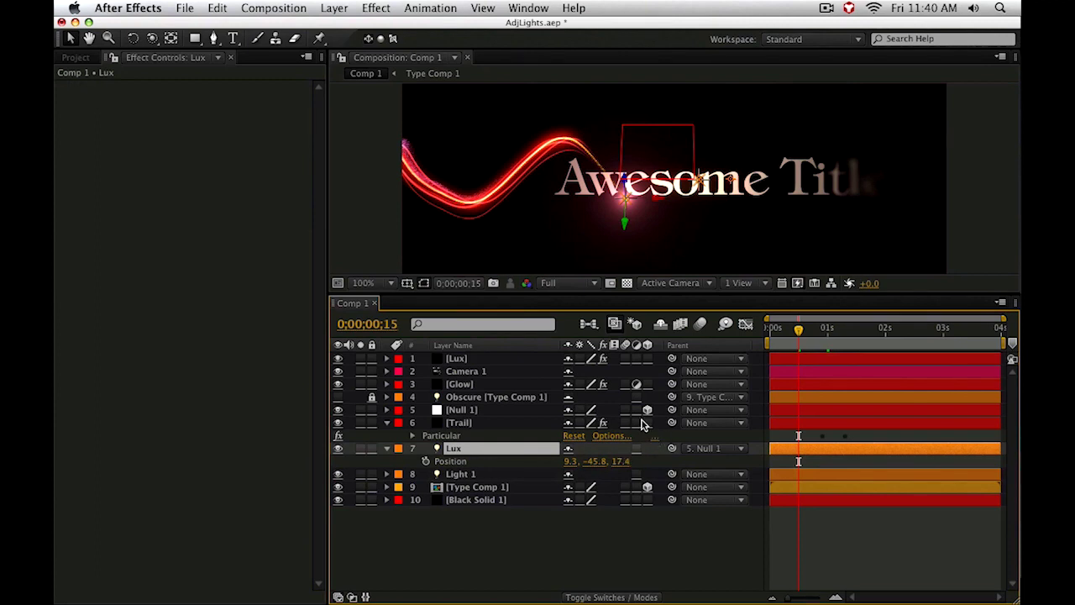
{"action": "left_click", "coordinate": [637, 449]}
{"action": "right_click", "coordinate": [595, 348]}
Drag the Lux light below Black Solid 1 to become layer 10, after briefly testing it beneath Light 1
{"action": "mouse_move", "coordinate": [630, 387]}
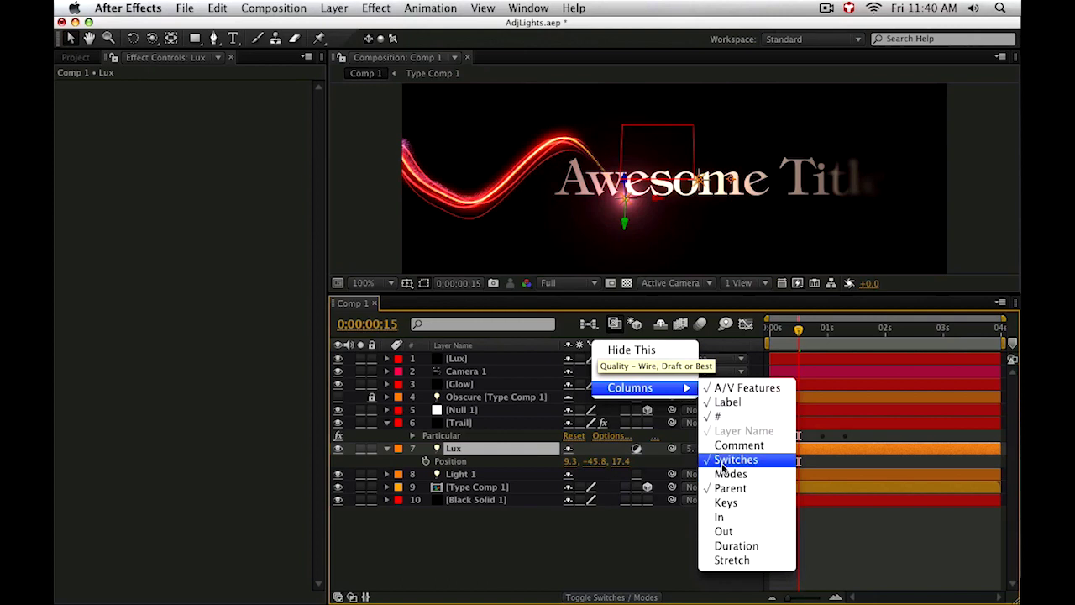
{"action": "left_click", "coordinate": [536, 545]}
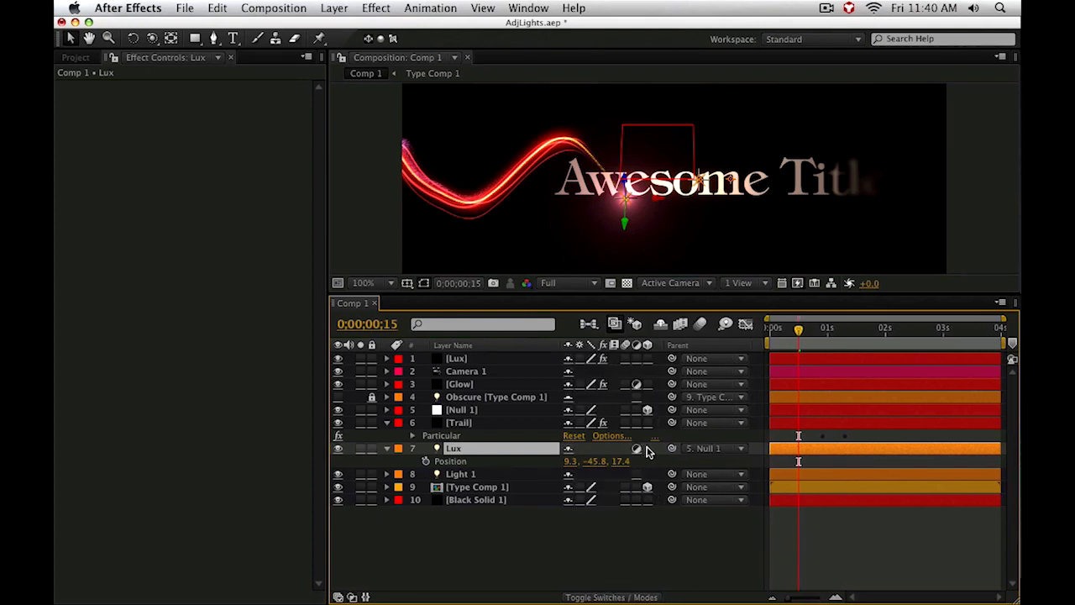
{"action": "left_click_drag", "start_coordinate": [480, 454], "coordinate": [462, 522]}
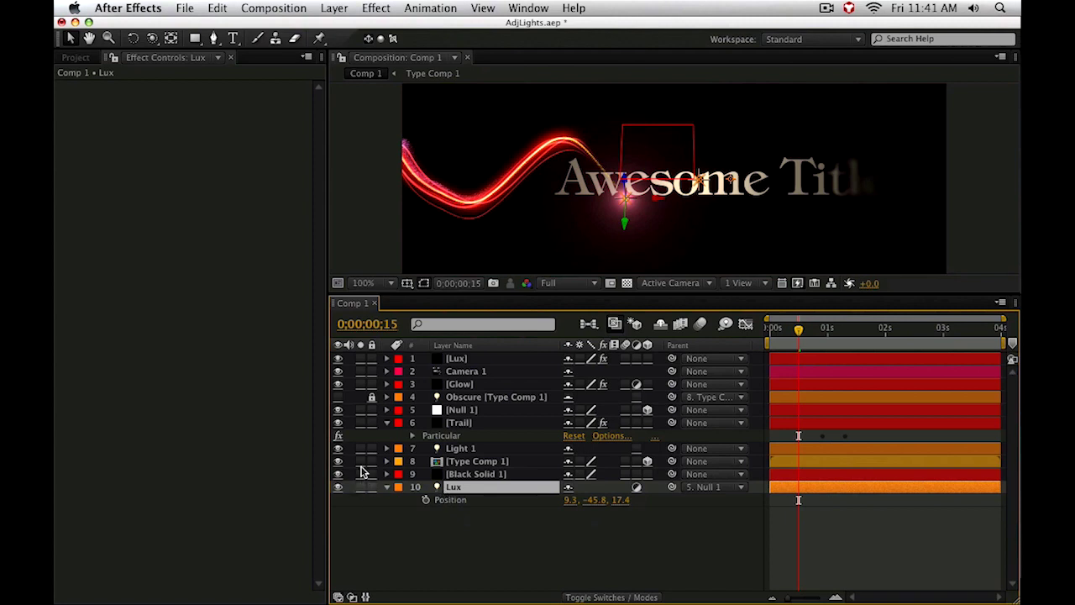
{"action": "left_click", "coordinate": [360, 461]}
{"action": "left_click_drag", "start_coordinate": [485, 488], "coordinate": [485, 456]}
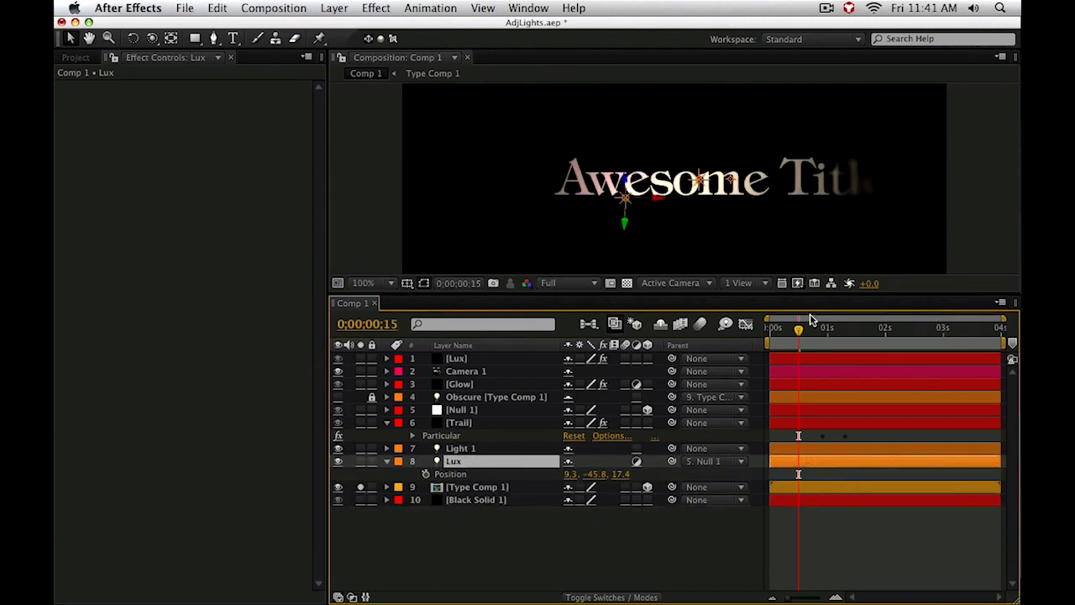
{"action": "left_click", "coordinate": [797, 339]}
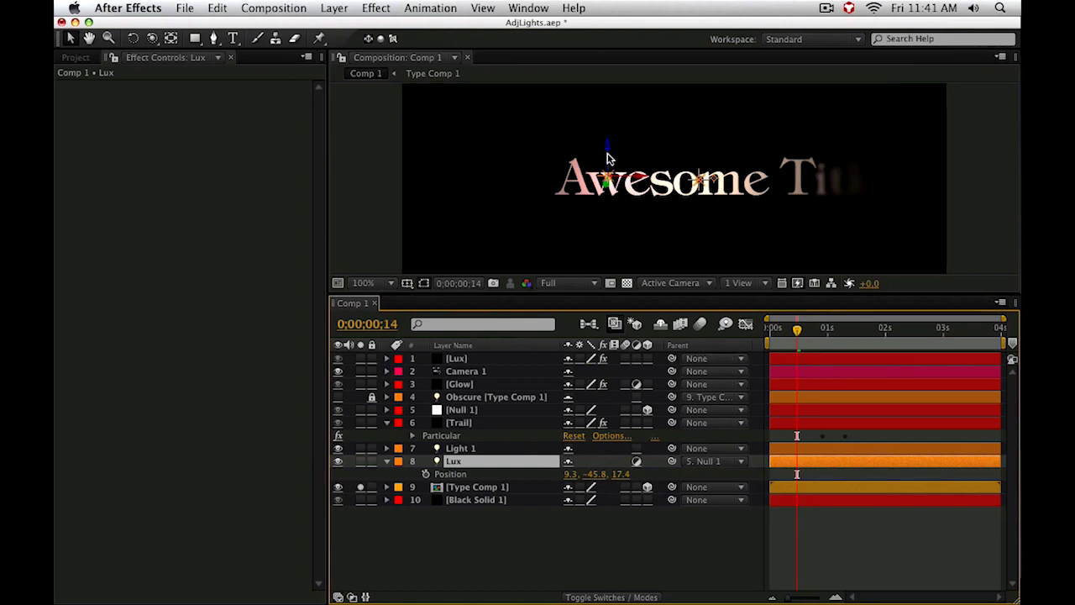
{"action": "left_click_drag", "start_coordinate": [461, 464], "coordinate": [490, 569]}
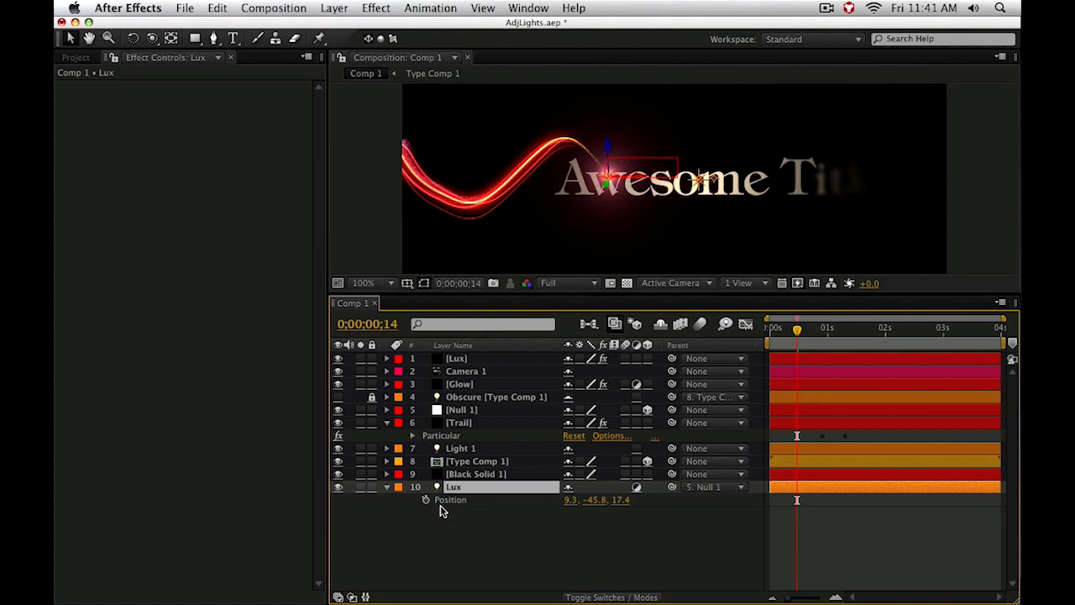
{"action": "left_click", "coordinate": [440, 437]}
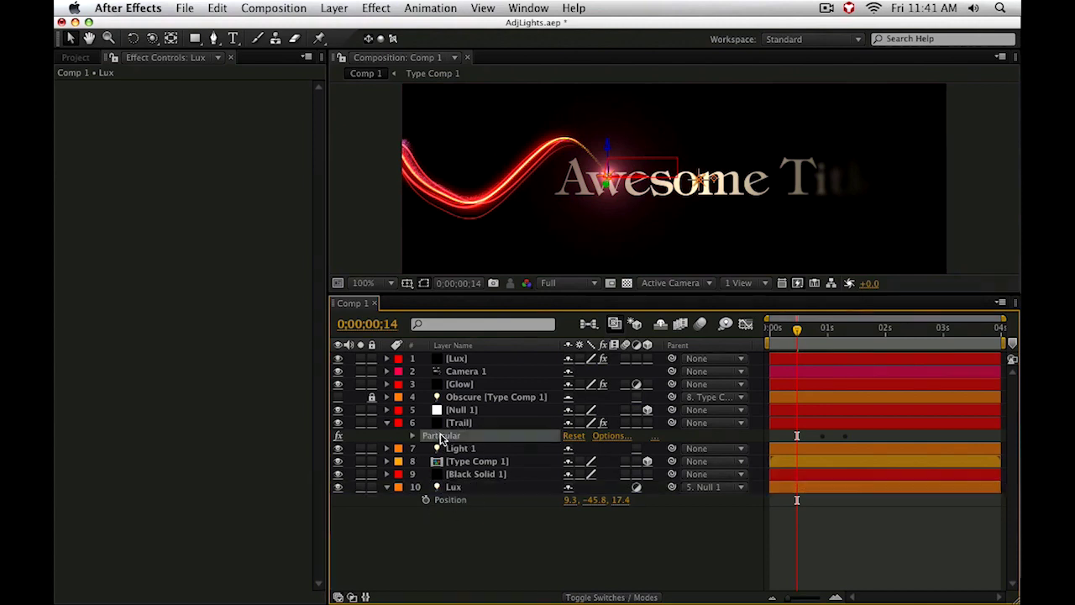
{"action": "left_click", "coordinate": [456, 358]}
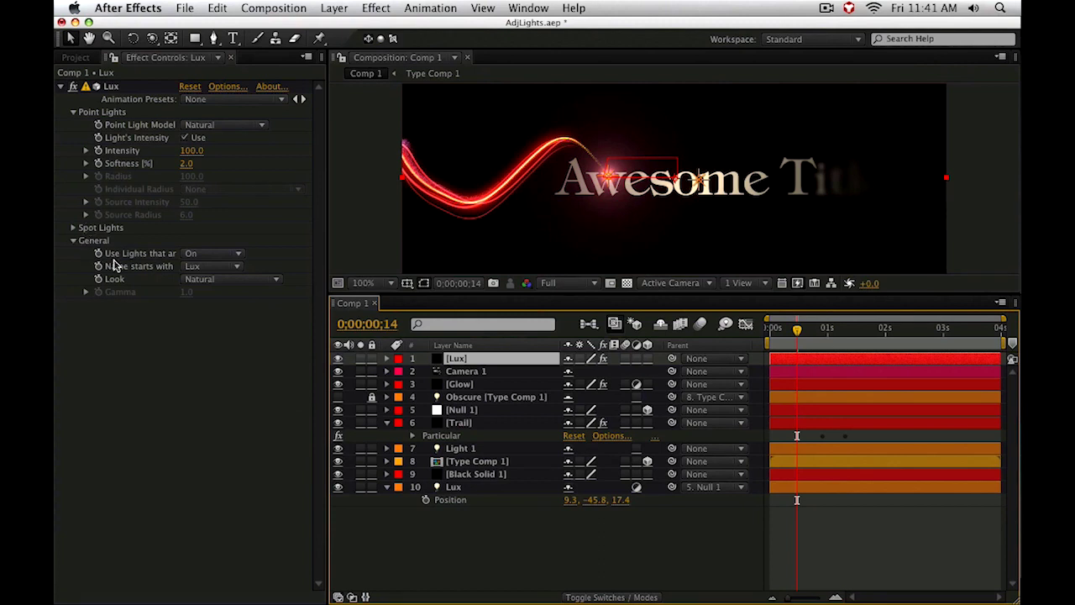
{"action": "left_click", "coordinate": [195, 267]}
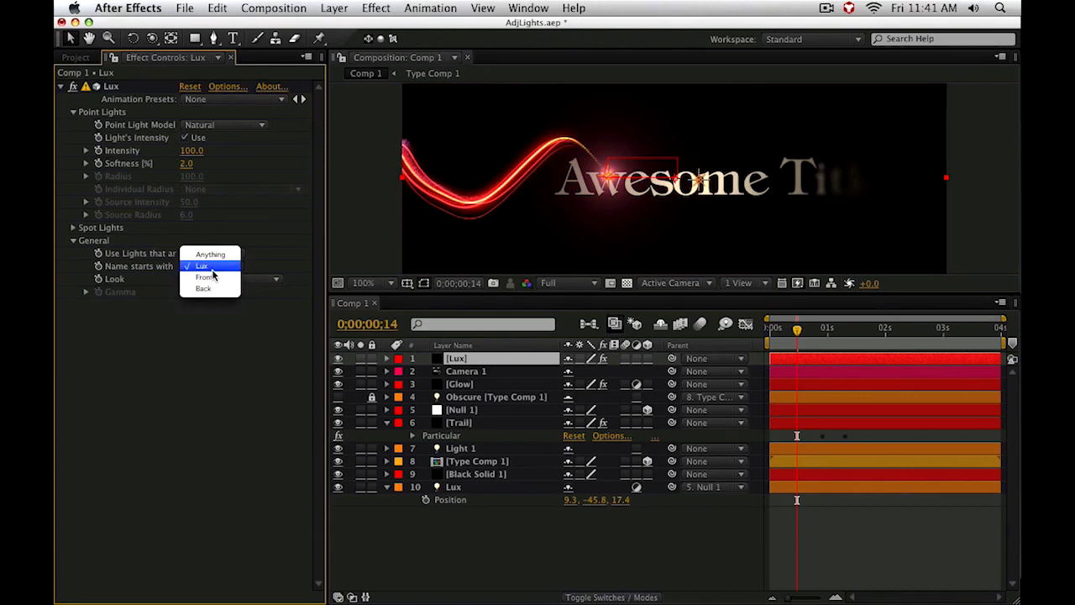
{"action": "left_click", "coordinate": [281, 418]}
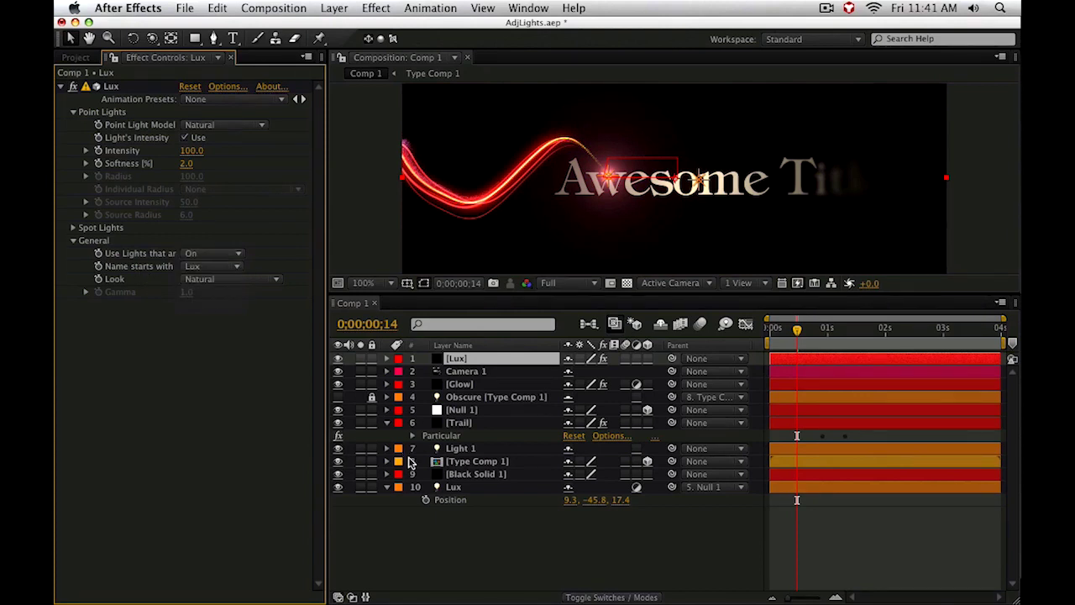
{"action": "left_click", "coordinate": [458, 488]}
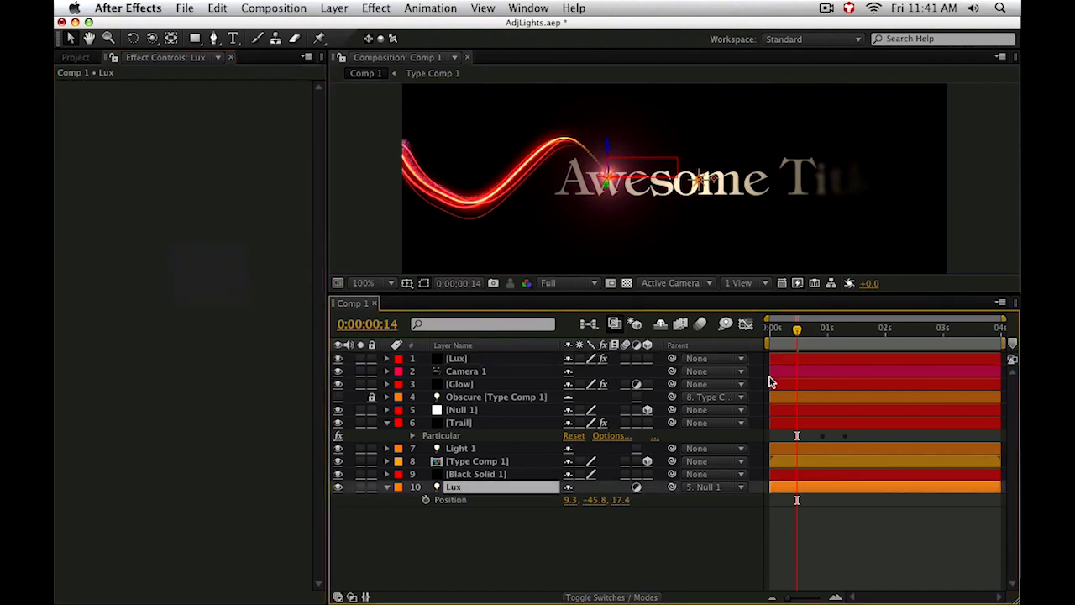
{"action": "left_click", "coordinate": [791, 331]}
{"action": "left_click_drag", "start_coordinate": [793, 336], "coordinate": [818, 344]}
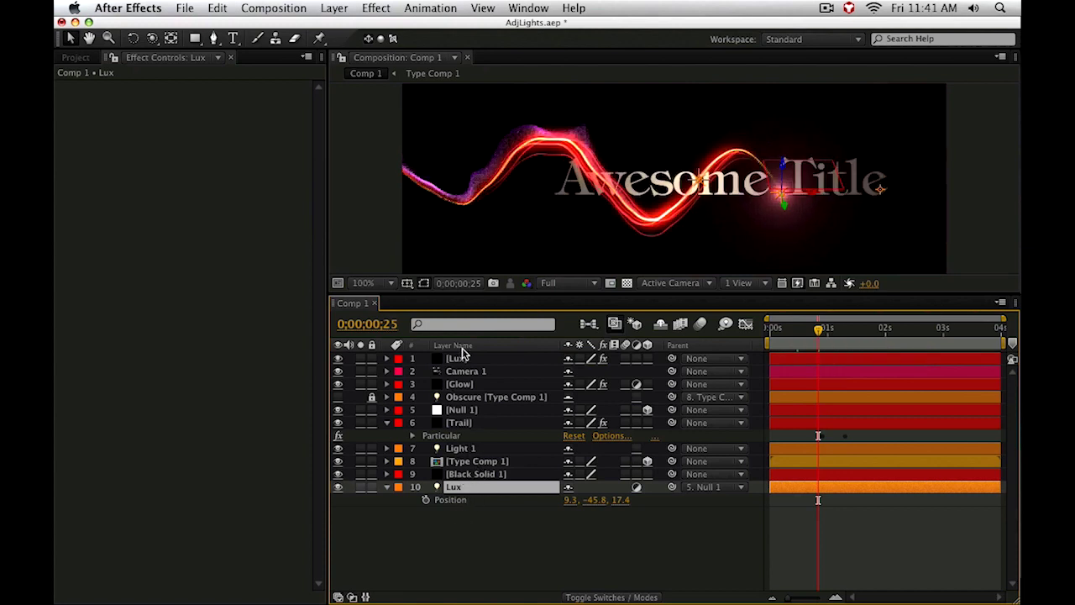
{"action": "left_click", "coordinate": [458, 345]}
Select the Trail layer and open Particular's light emitter Options
{"action": "left_click", "coordinate": [467, 451]}
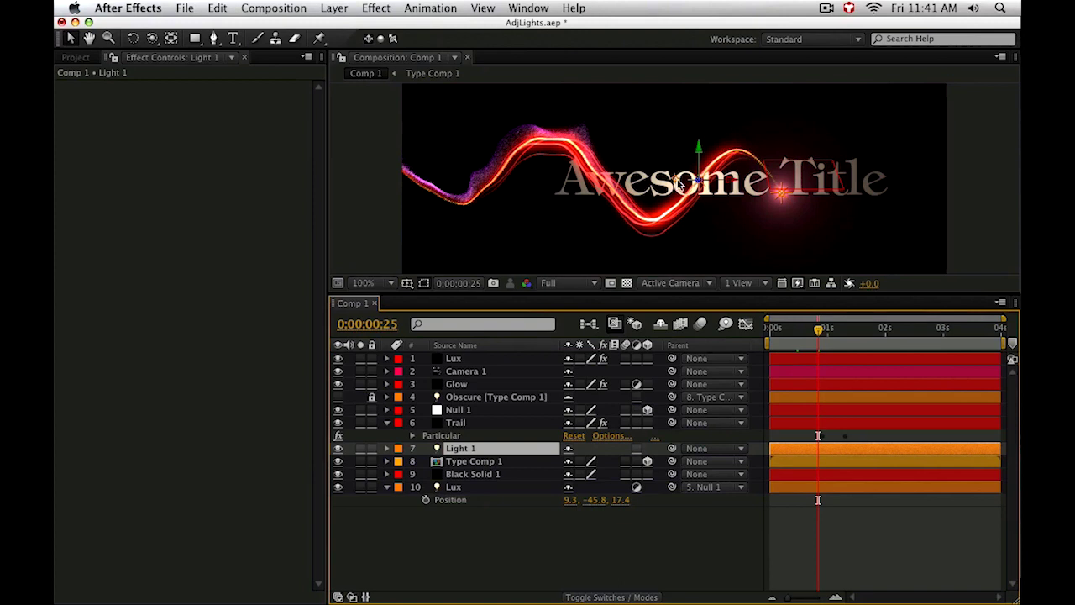
{"action": "left_click", "coordinate": [462, 423]}
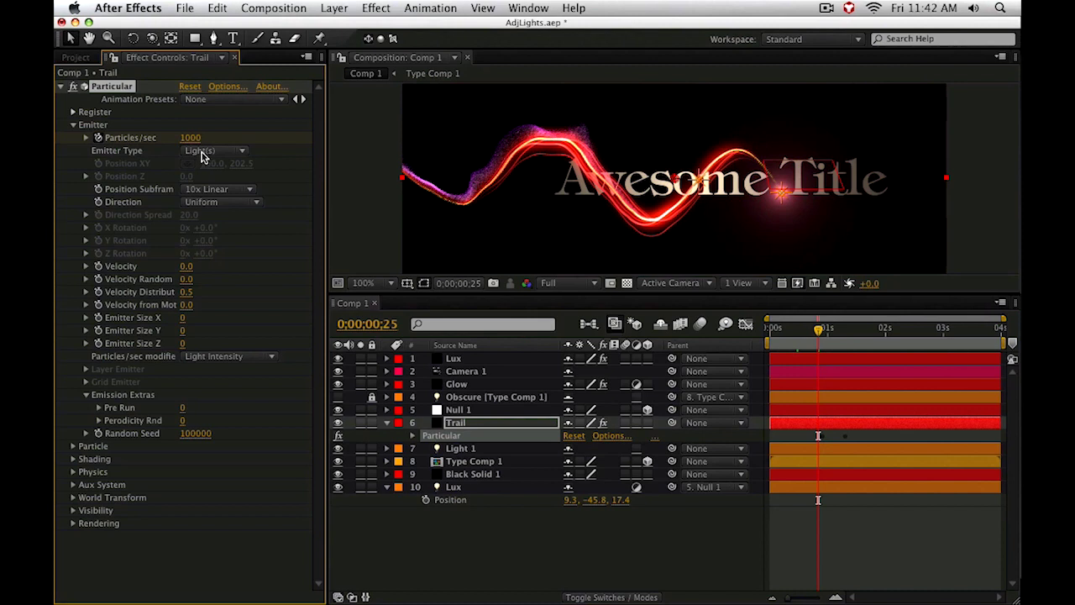
{"action": "left_click", "coordinate": [233, 88]}
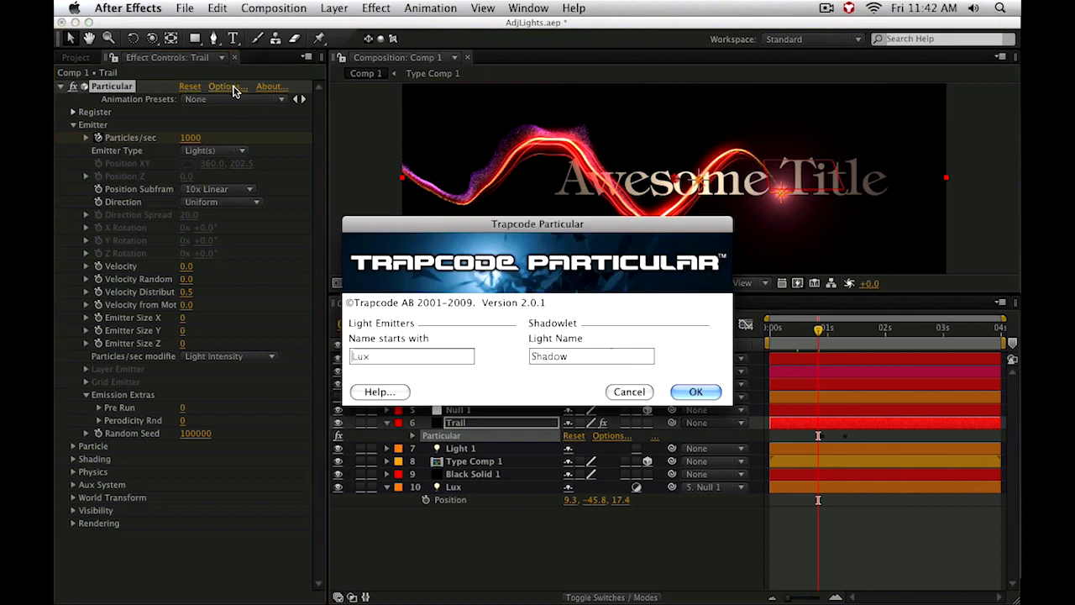
Set the light emitter name prefix to 'Lux', confirm it, and select the bottom Lux layer
{"action": "double_click", "coordinate": [378, 358]}
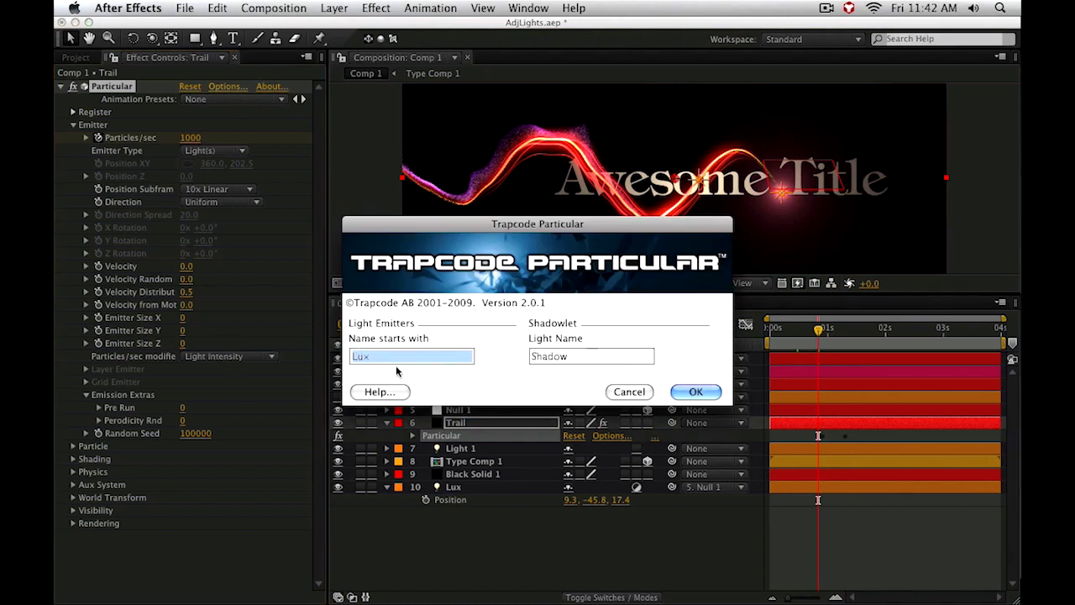
{"action": "type", "text": "Em"}
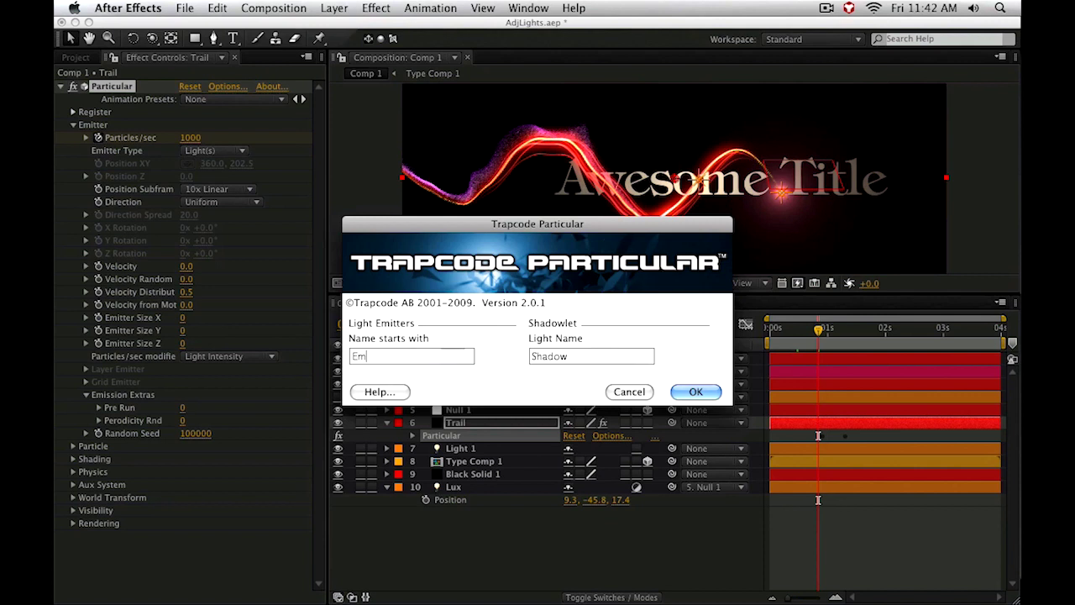
{"action": "type", "text": "itter"}
{"action": "key", "text": "super+a"}
{"action": "key", "text": "BackSpace"}
{"action": "type", "text": "Lux"}
{"action": "key", "text": "Return"}
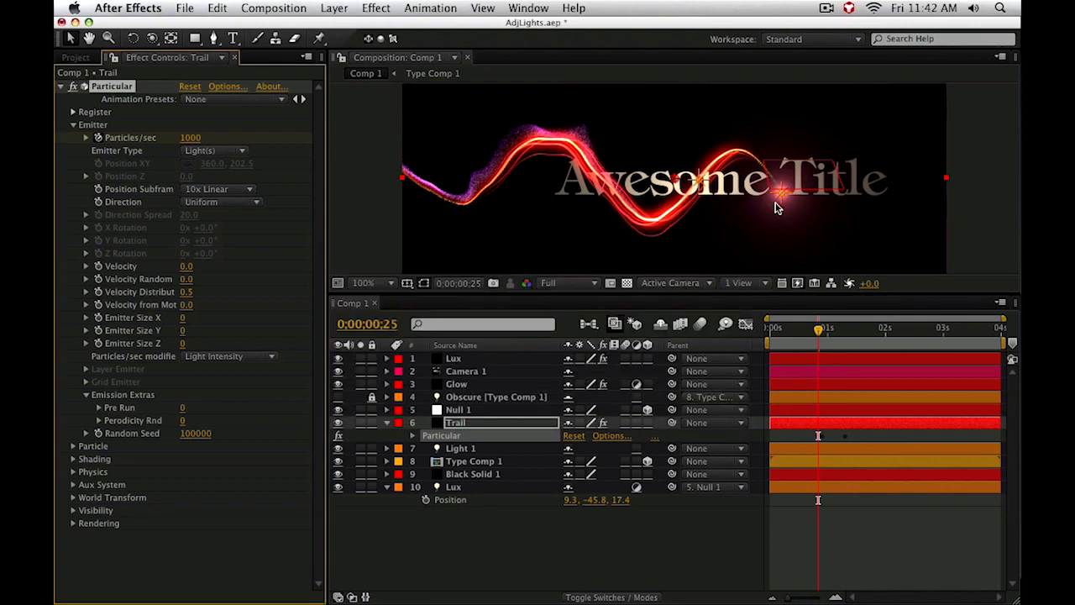
{"action": "left_click", "coordinate": [467, 450]}
{"action": "left_click", "coordinate": [466, 488]}
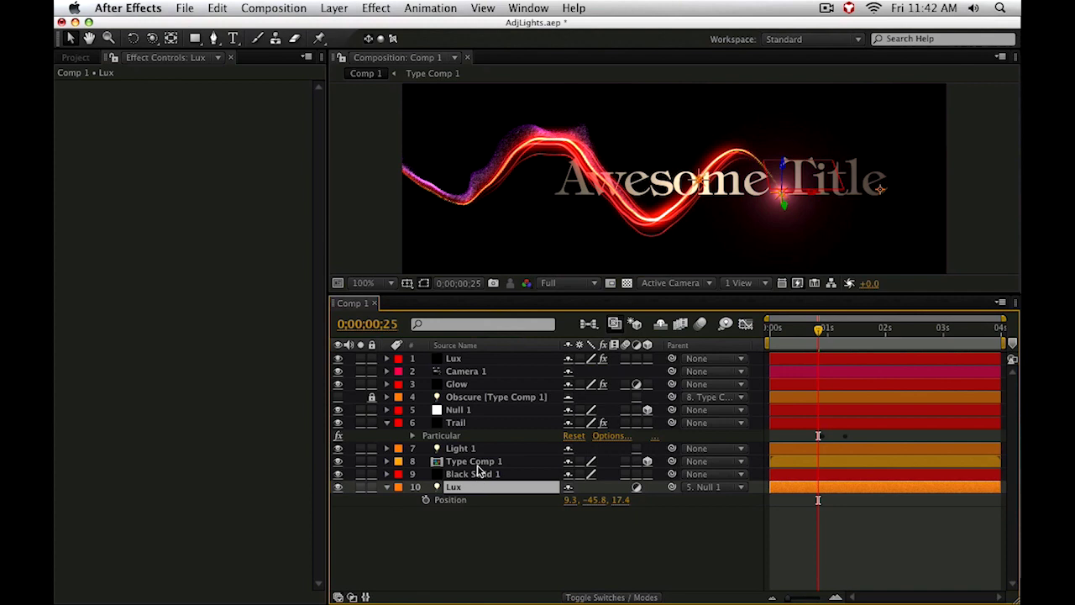
Make the bottom Lux light an adjustment light, collapse it, and preview frames 13 to 18
{"action": "left_click", "coordinate": [636, 489]}
{"action": "left_click", "coordinate": [614, 506]}
{"action": "left_click", "coordinate": [796, 332]}
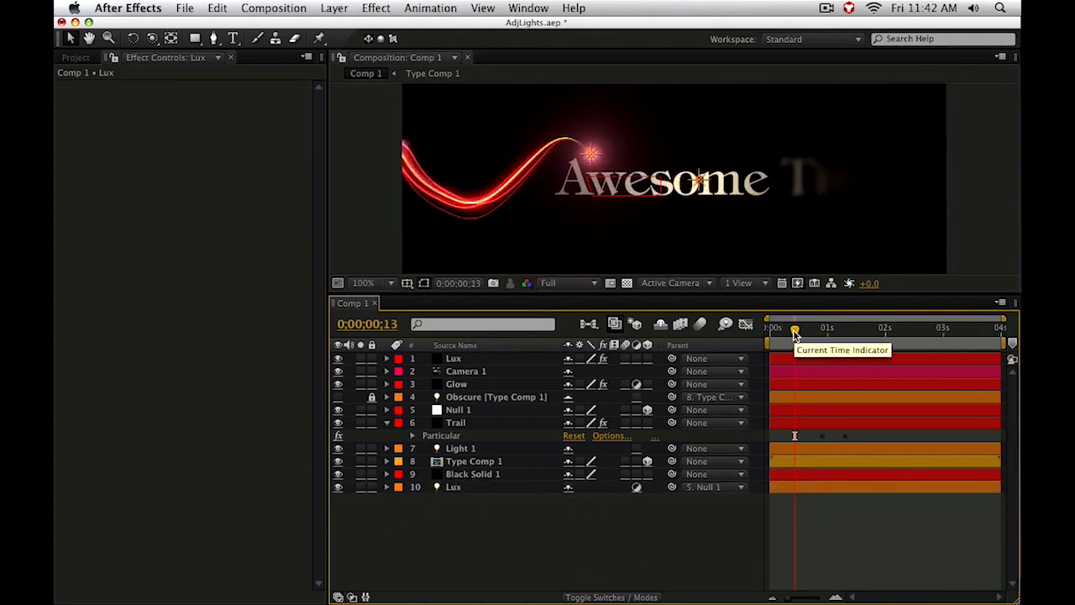
{"action": "left_click_drag", "start_coordinate": [795, 332], "coordinate": [805, 332]}
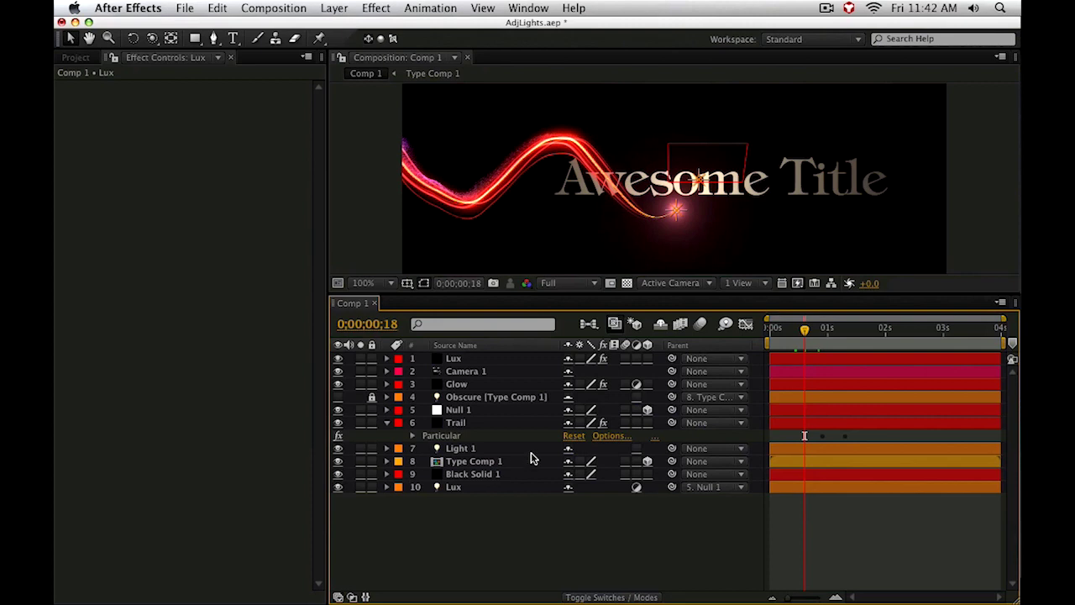
Deselect the layers and jump ahead to frame 26 to view the trail over the title
{"action": "left_click", "coordinate": [469, 475]}
{"action": "left_click", "coordinate": [487, 490]}
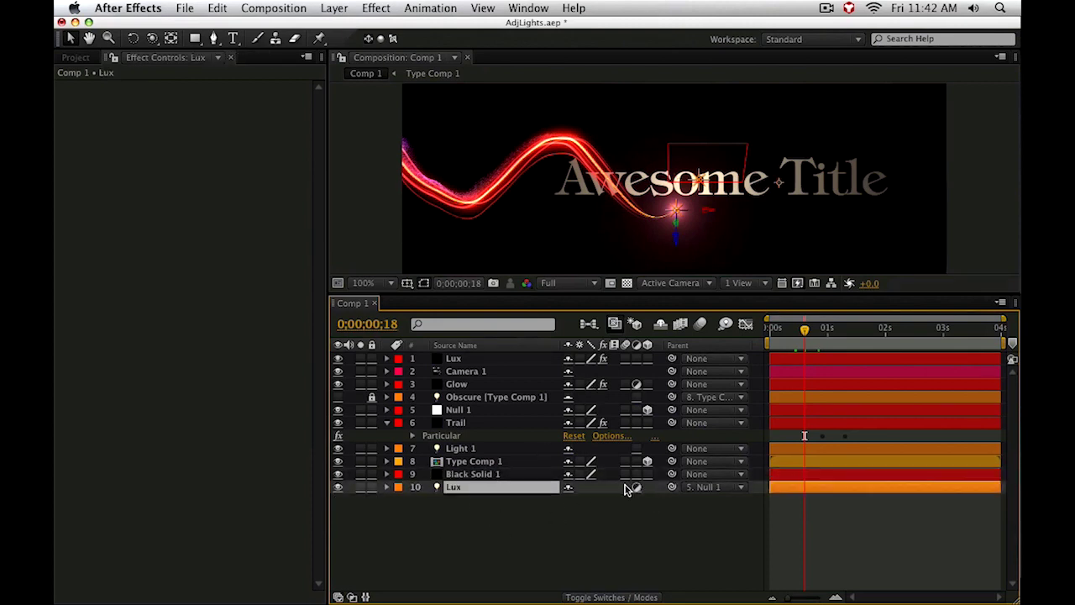
{"action": "left_click", "coordinate": [563, 538]}
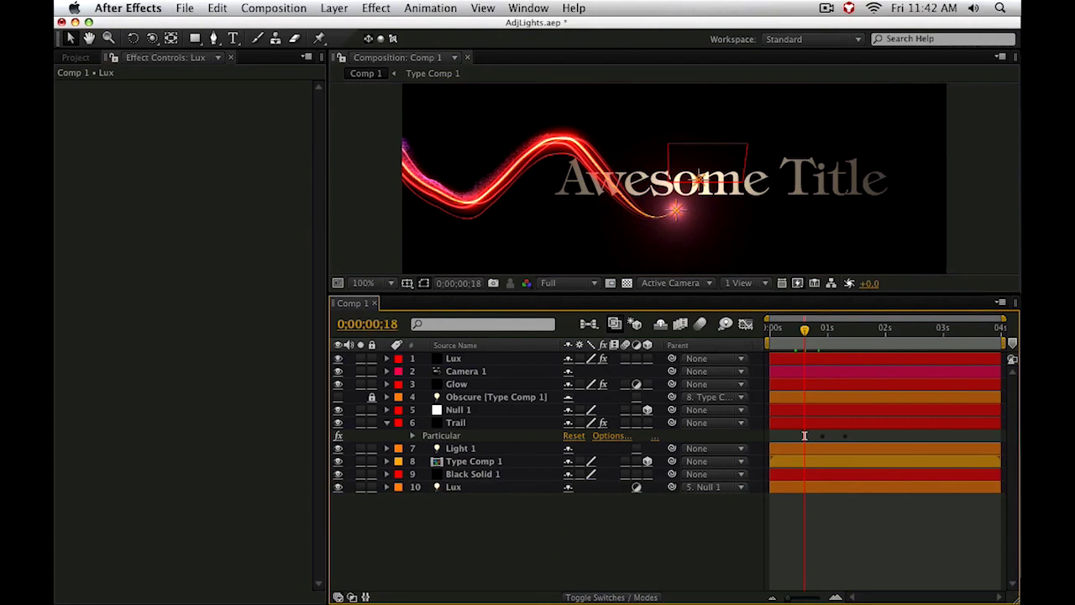
{"action": "left_click", "coordinate": [820, 330]}
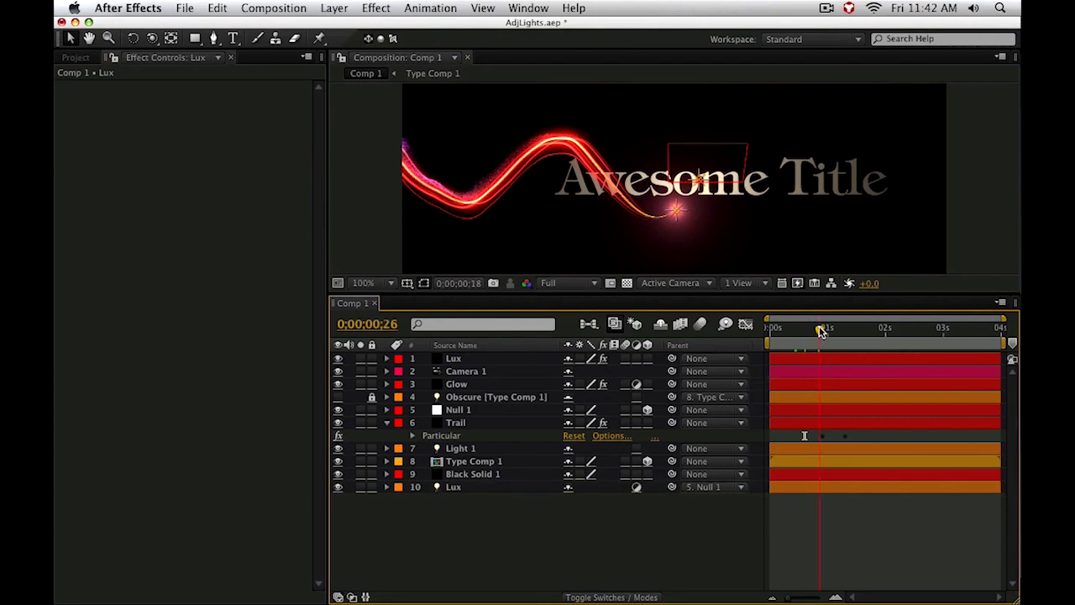